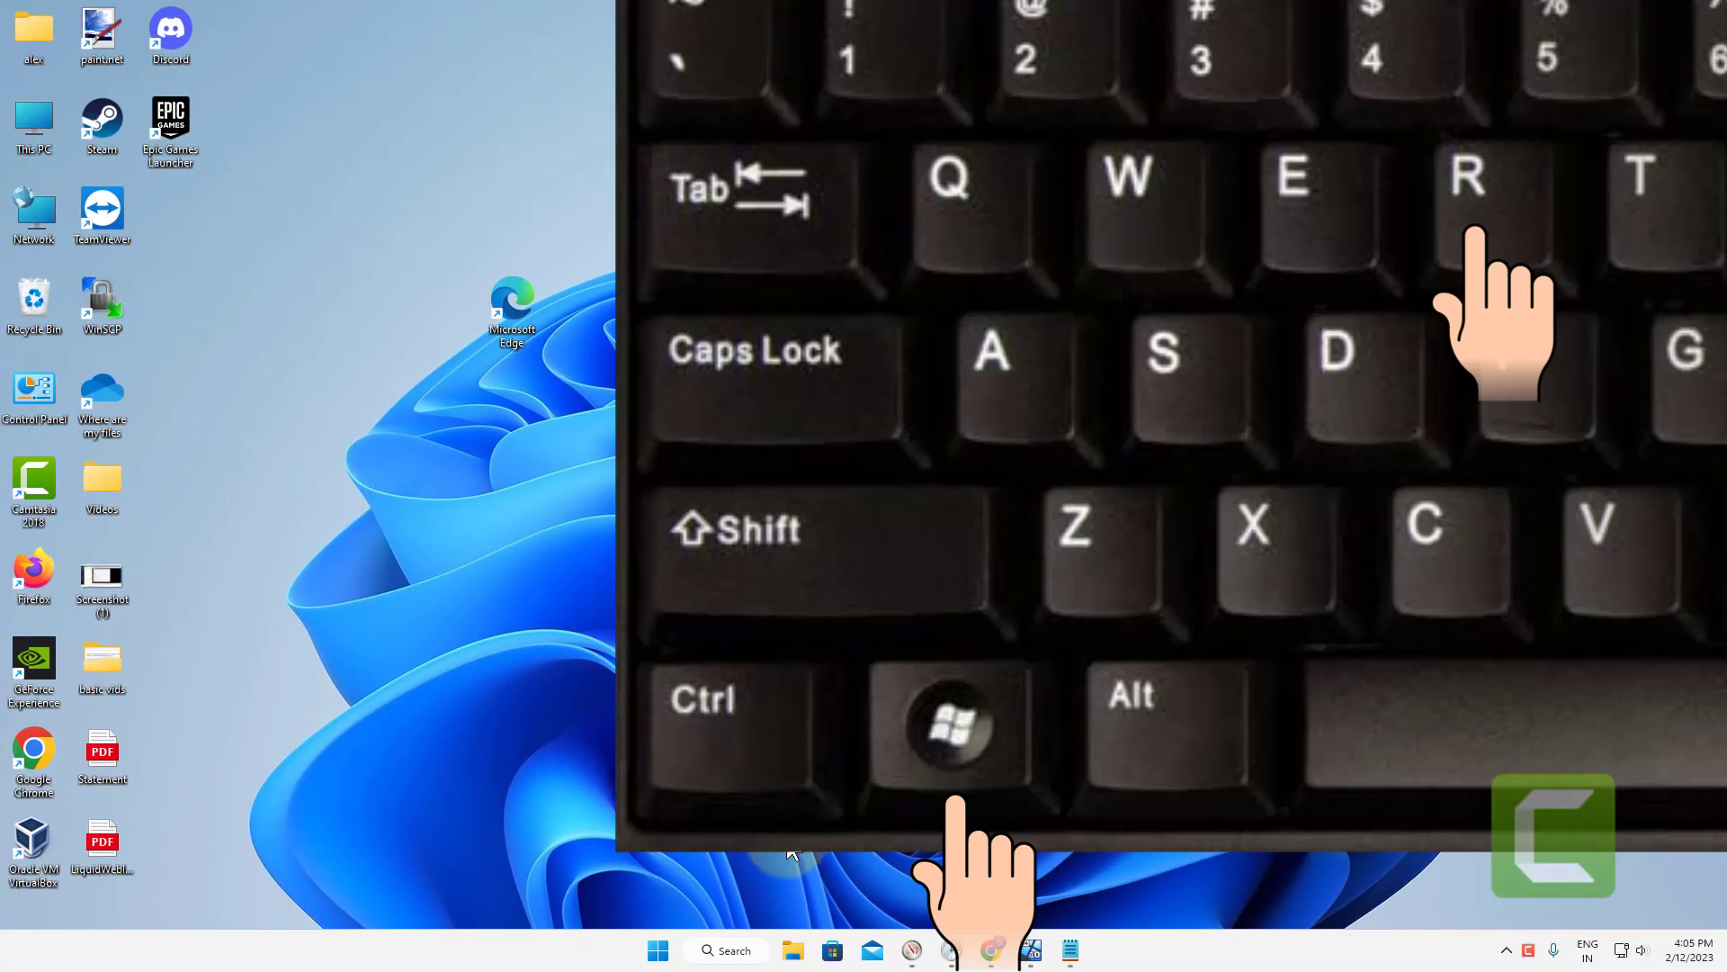
# - Bring up the Run dialog and enter onenote.exe /safe for a safe-mode start
pyautogui.press('super+r')
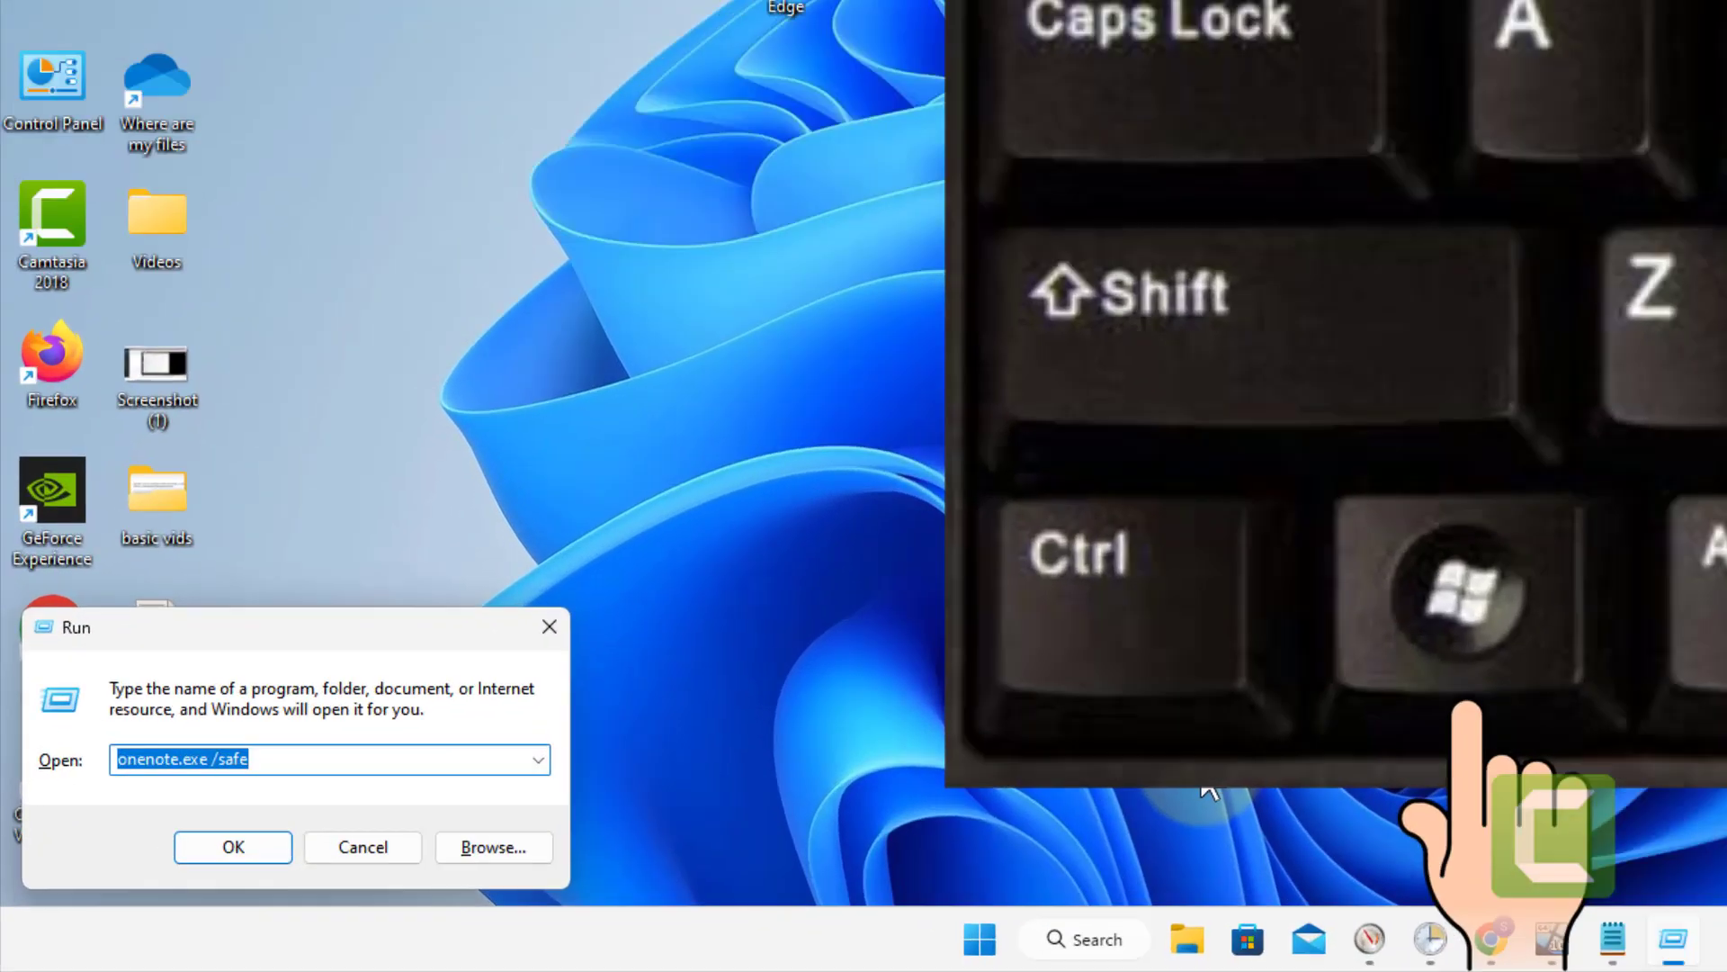
pyautogui.write('o')
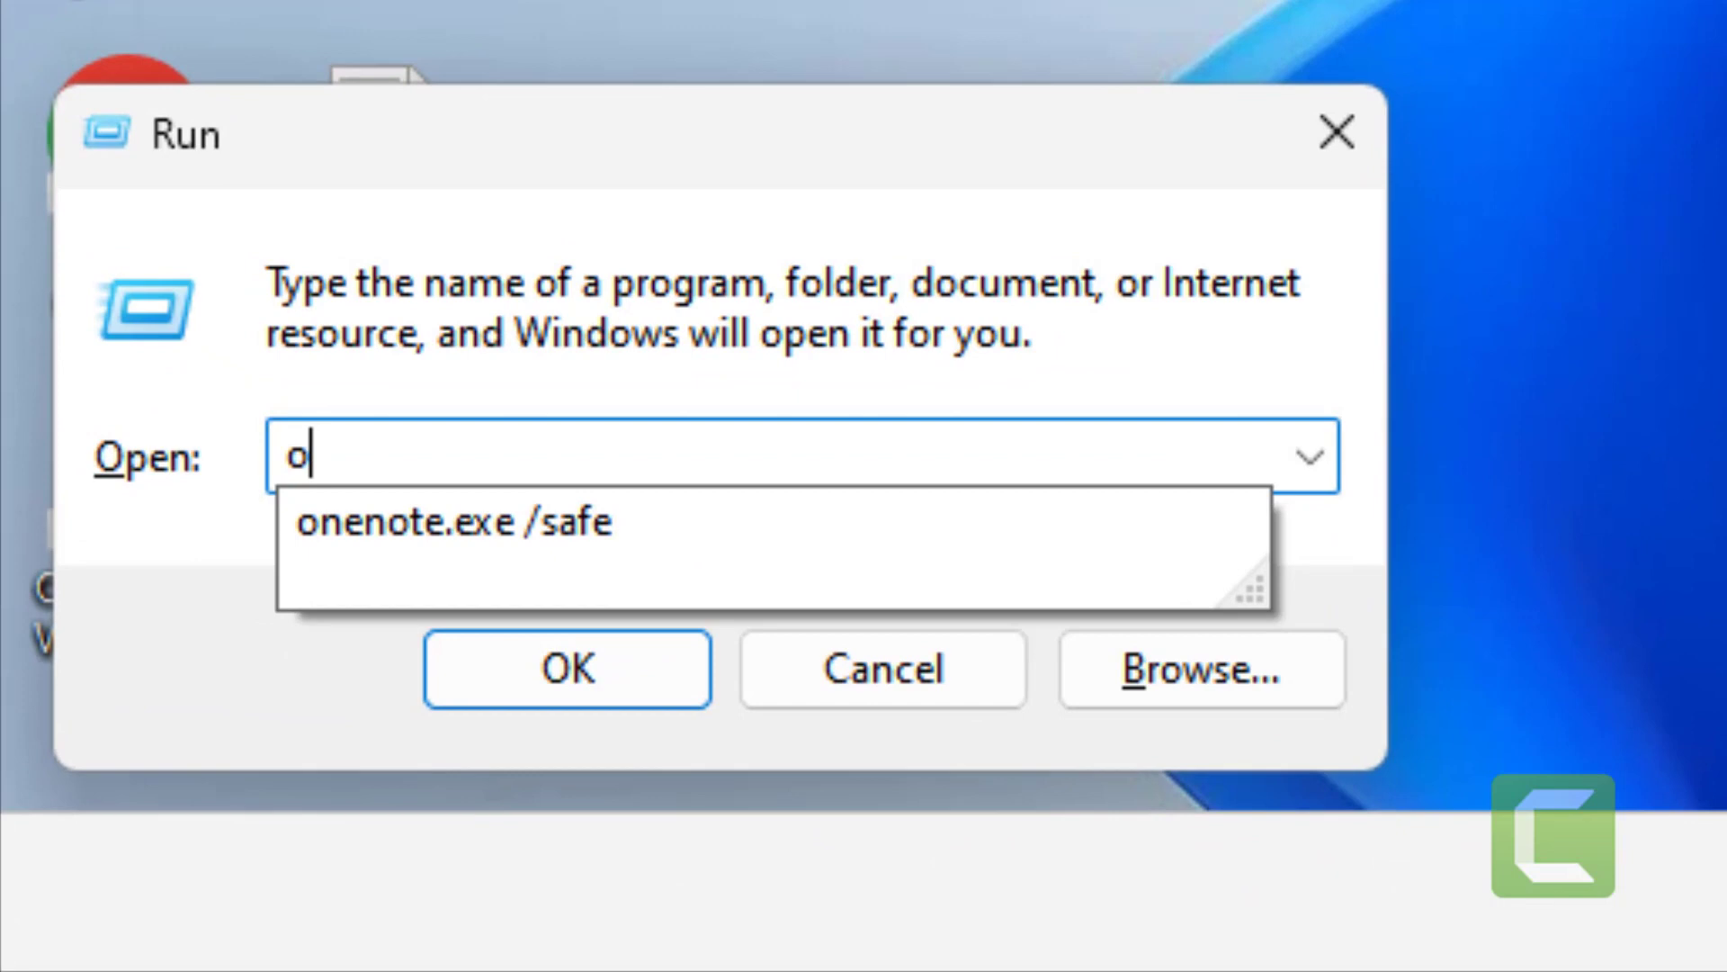
pyautogui.write('nenote')
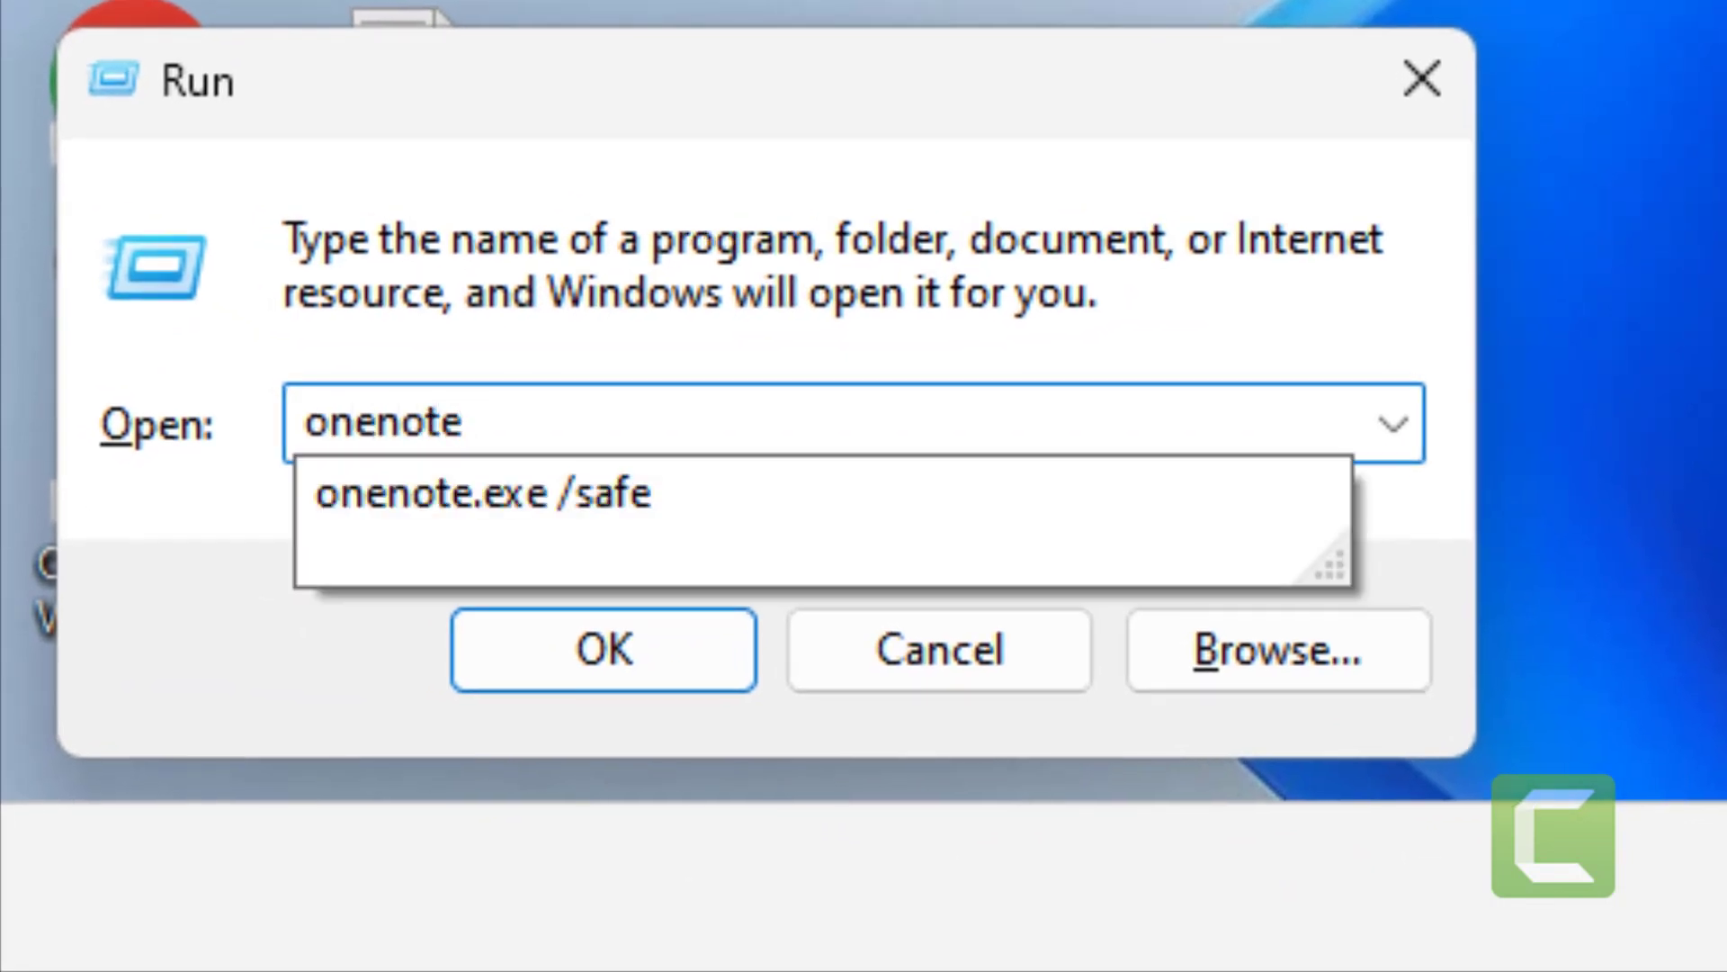
pyautogui.write('.ec')
pyautogui.press('BackSpace')
pyautogui.write('xe /sa')
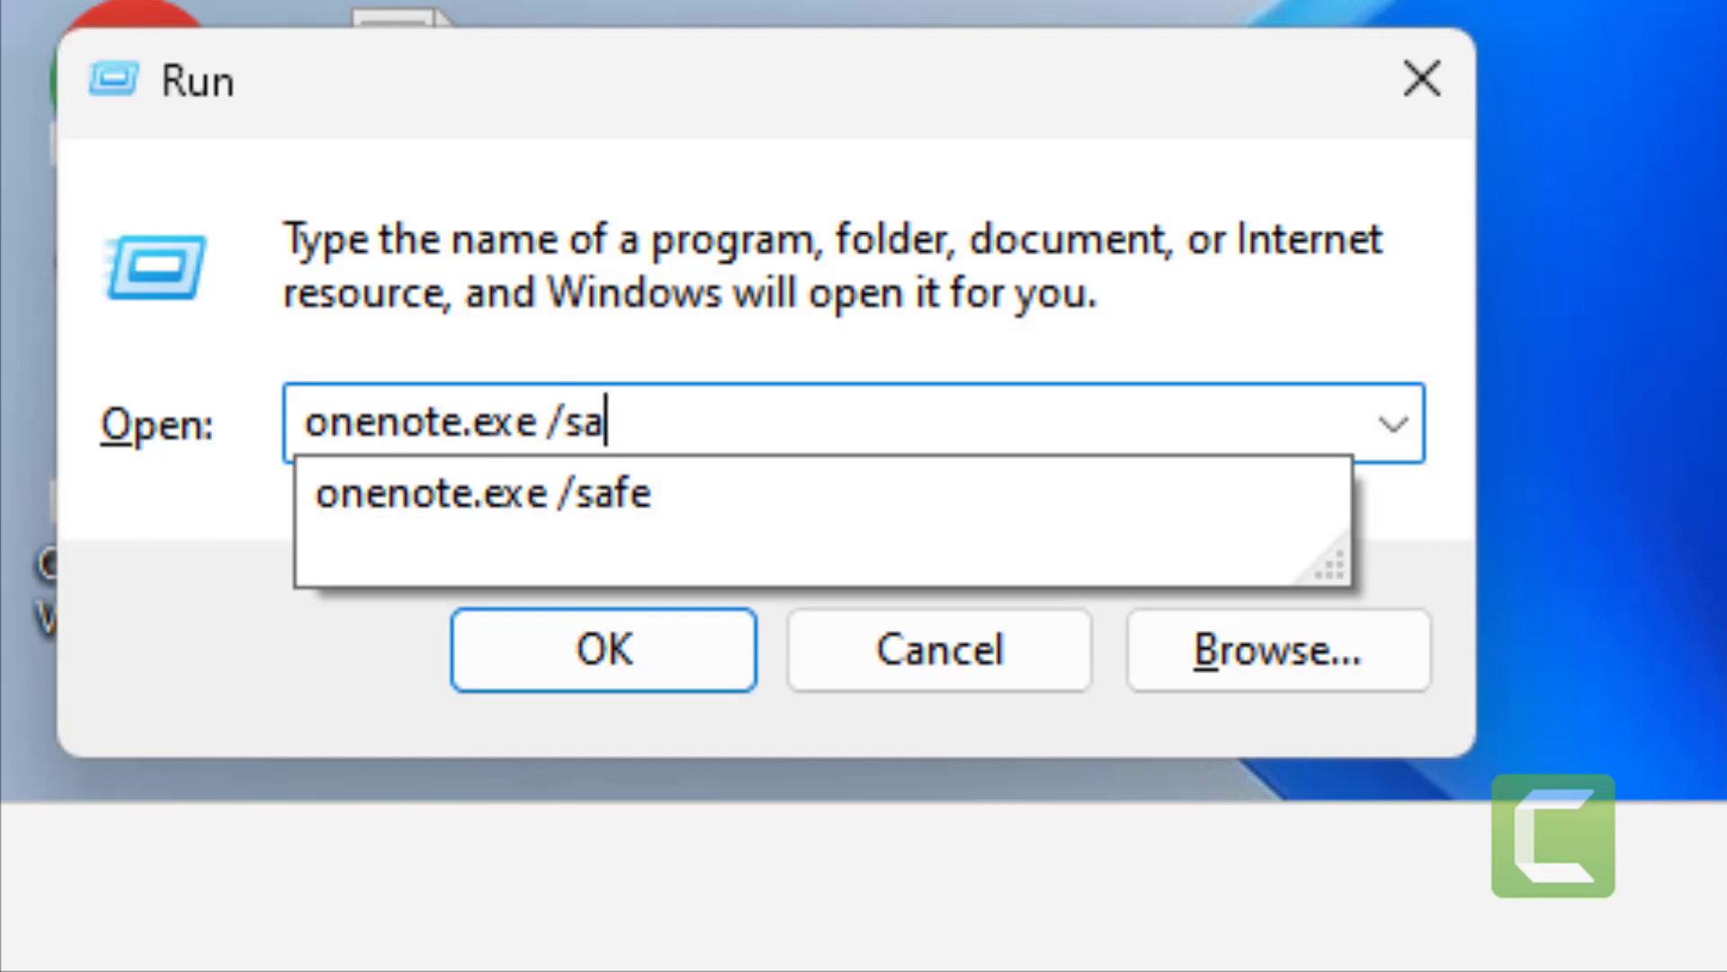
pyautogui.write('fe')
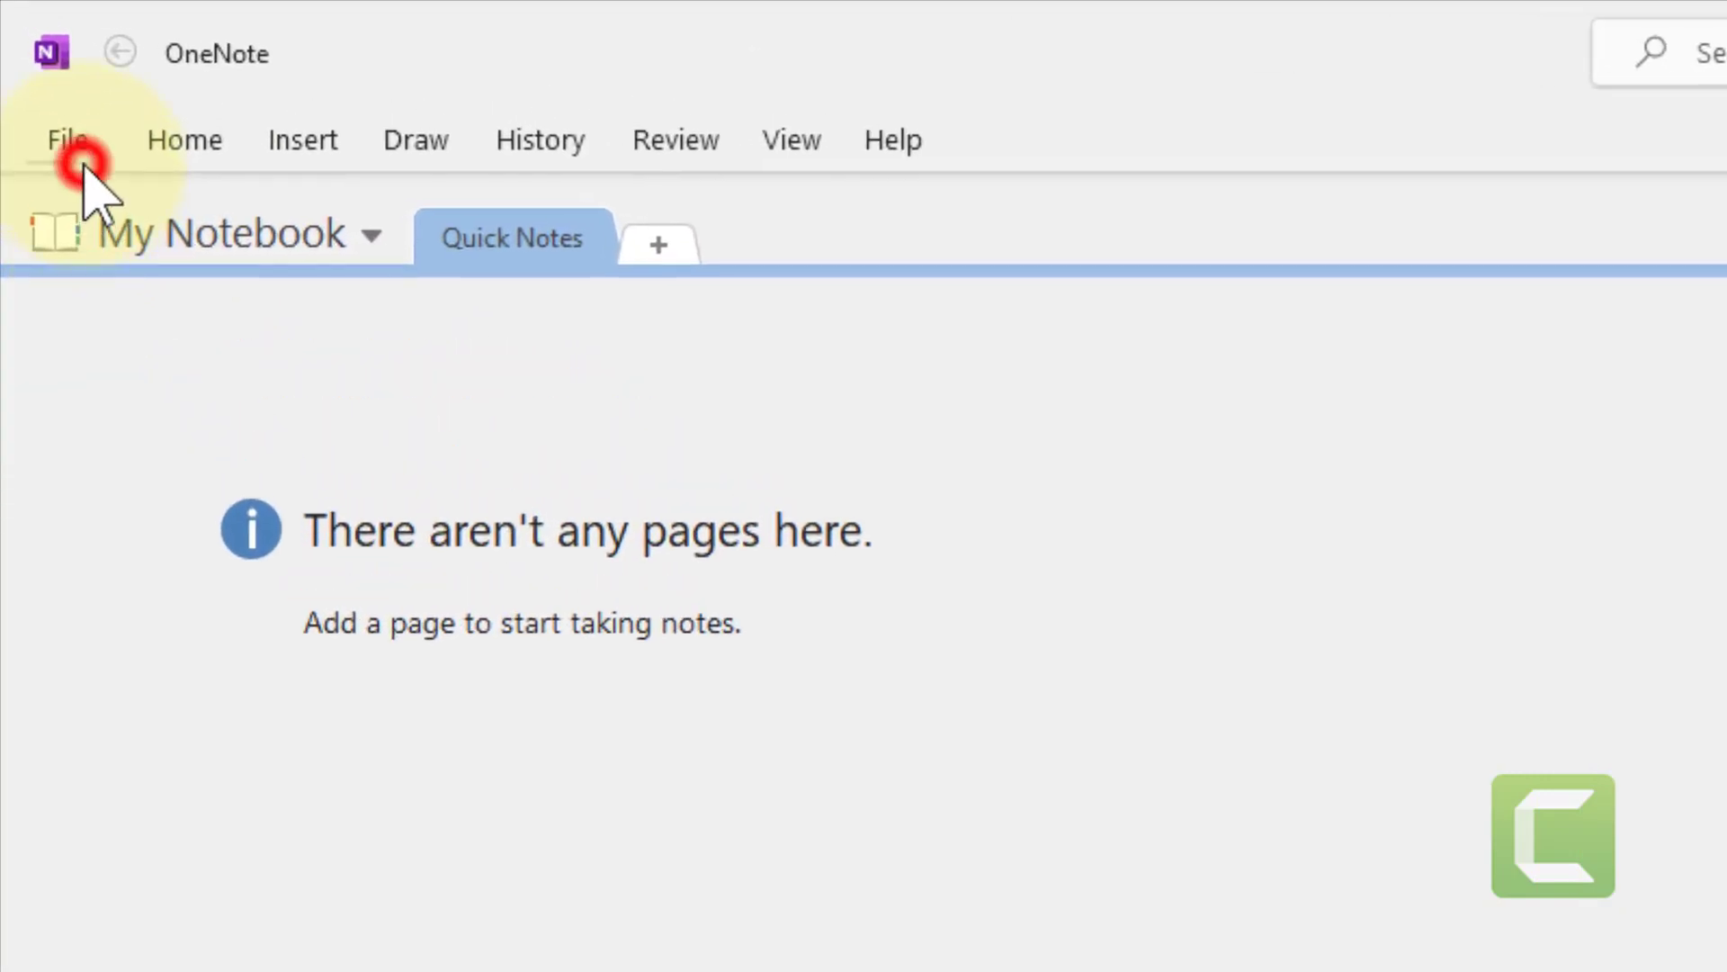
pyautogui.click(84, 166)
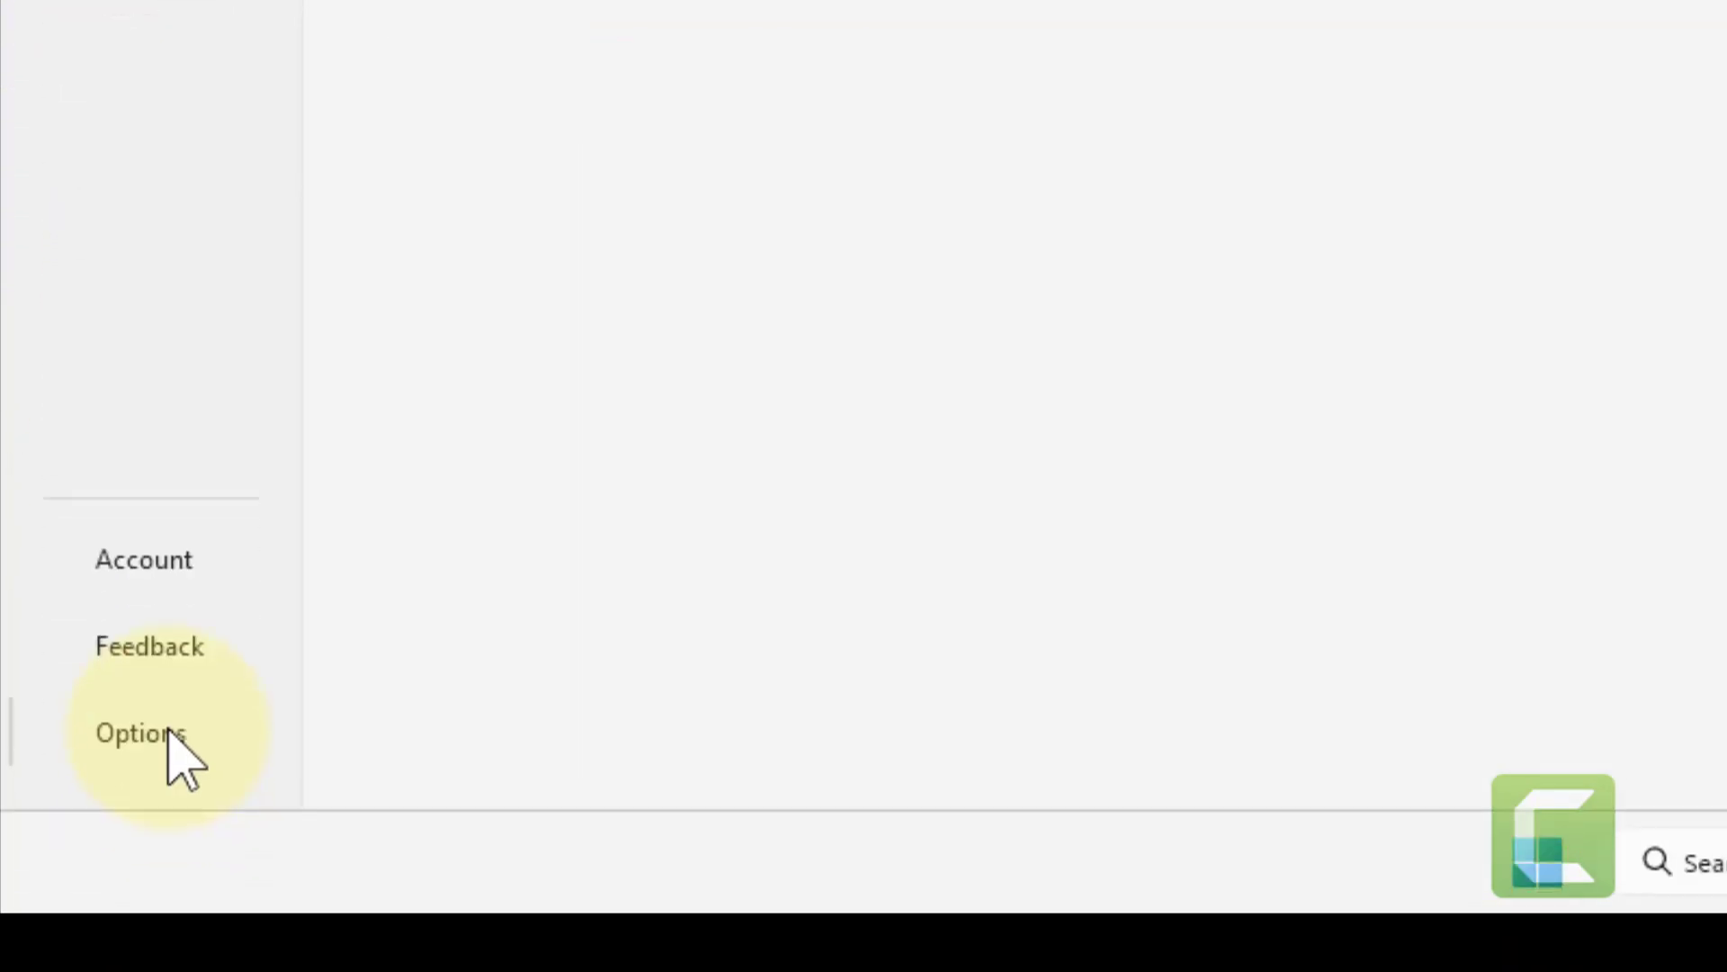
pyautogui.click(169, 736)
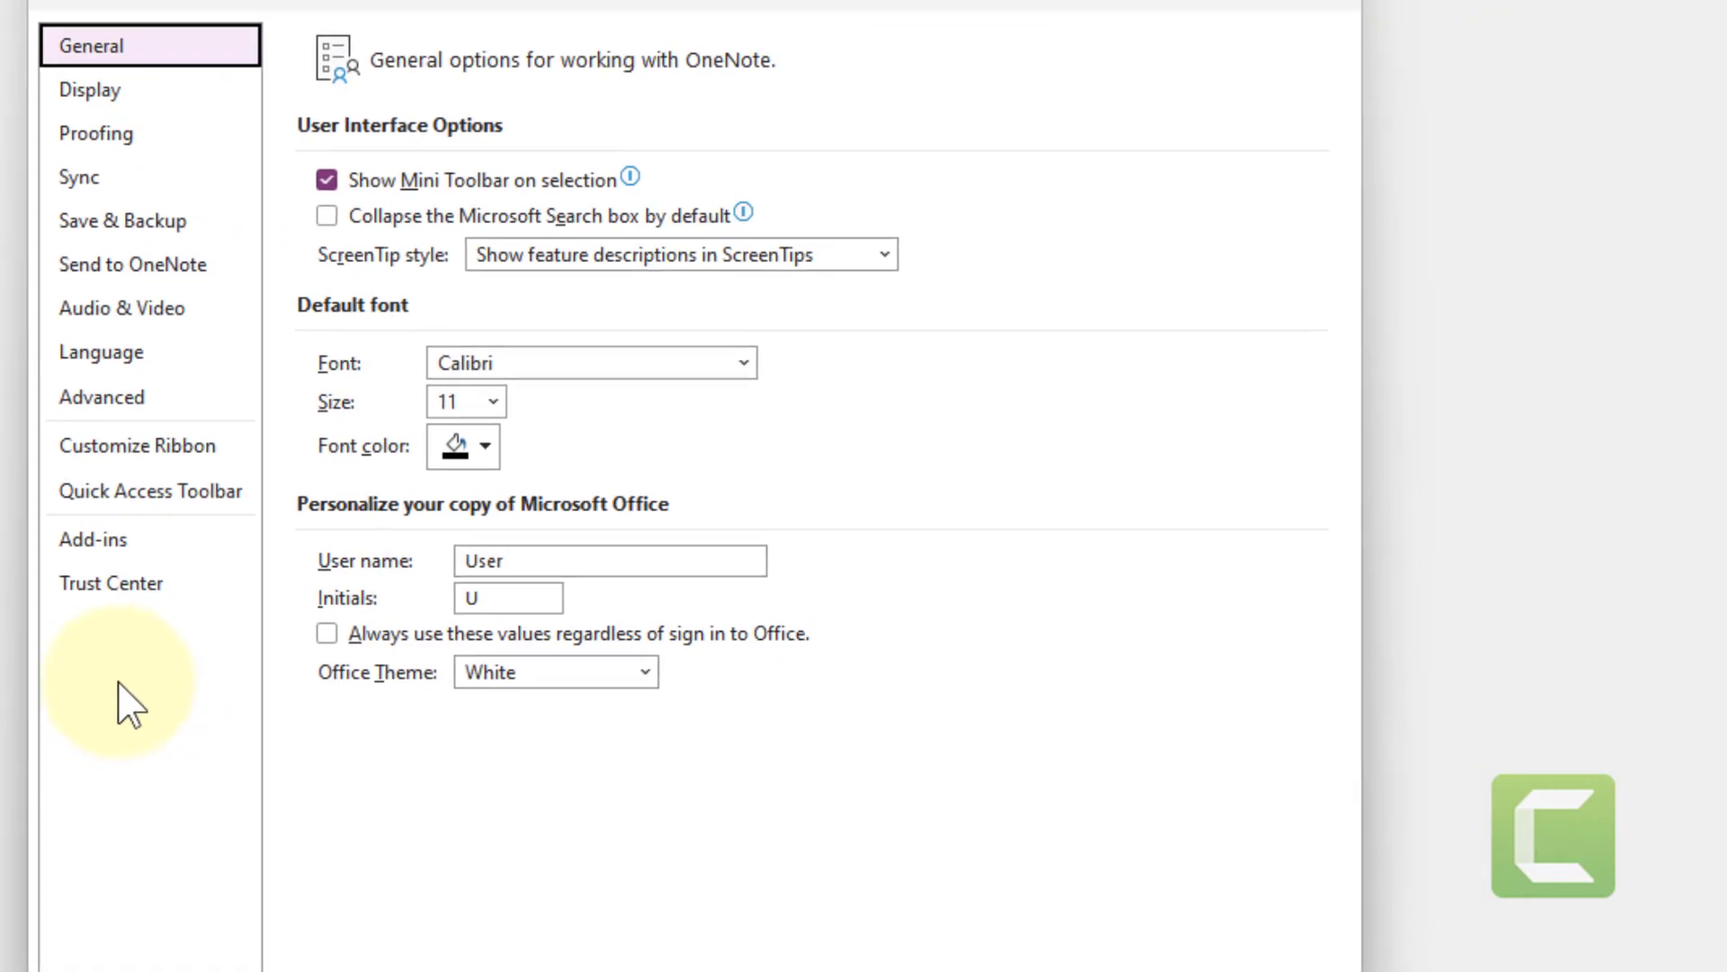
pyautogui.click(125, 542)
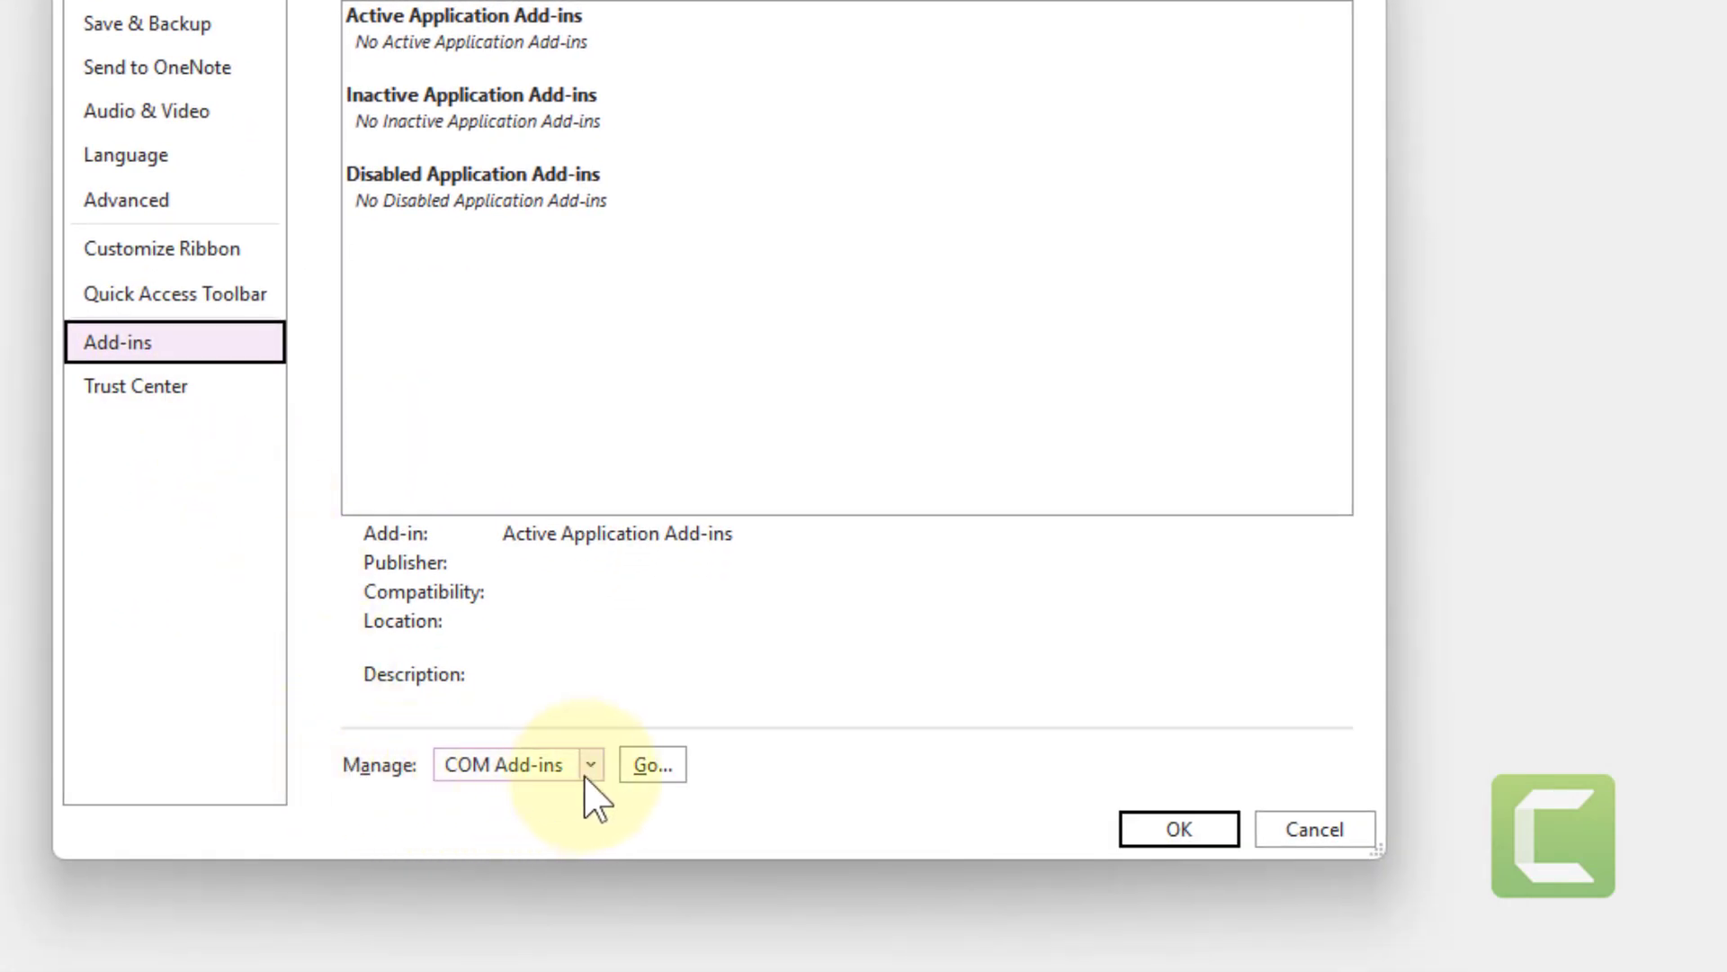
pyautogui.click(652, 767)
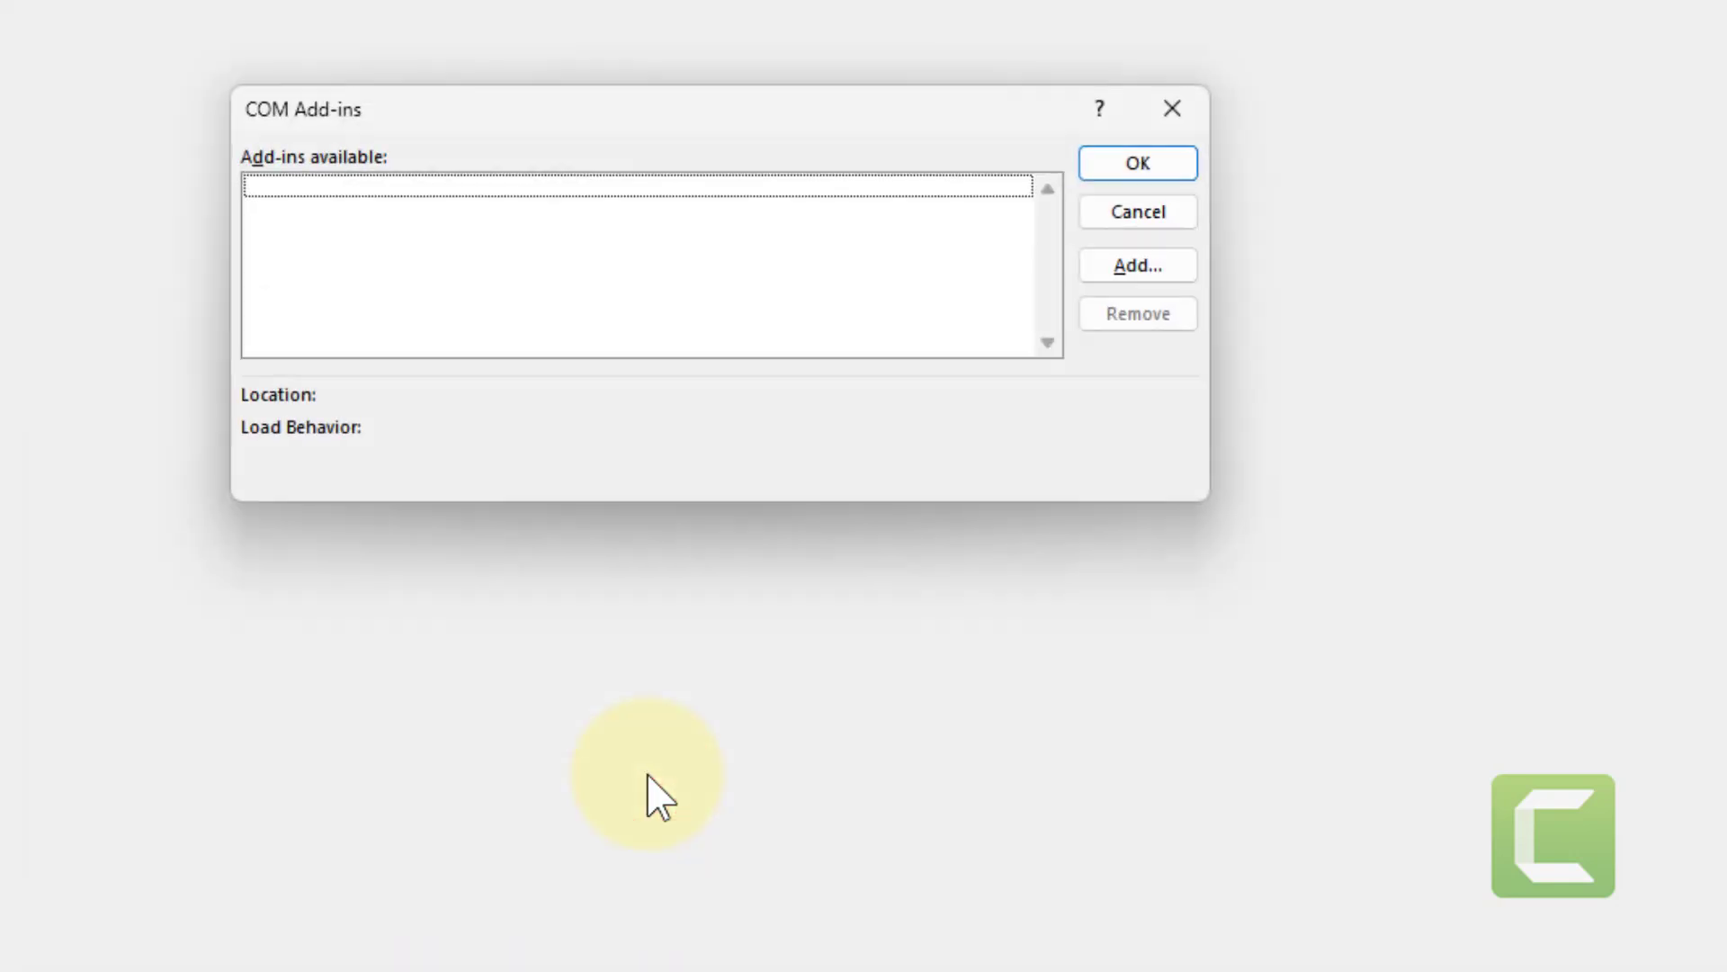
pyautogui.click(1143, 102)
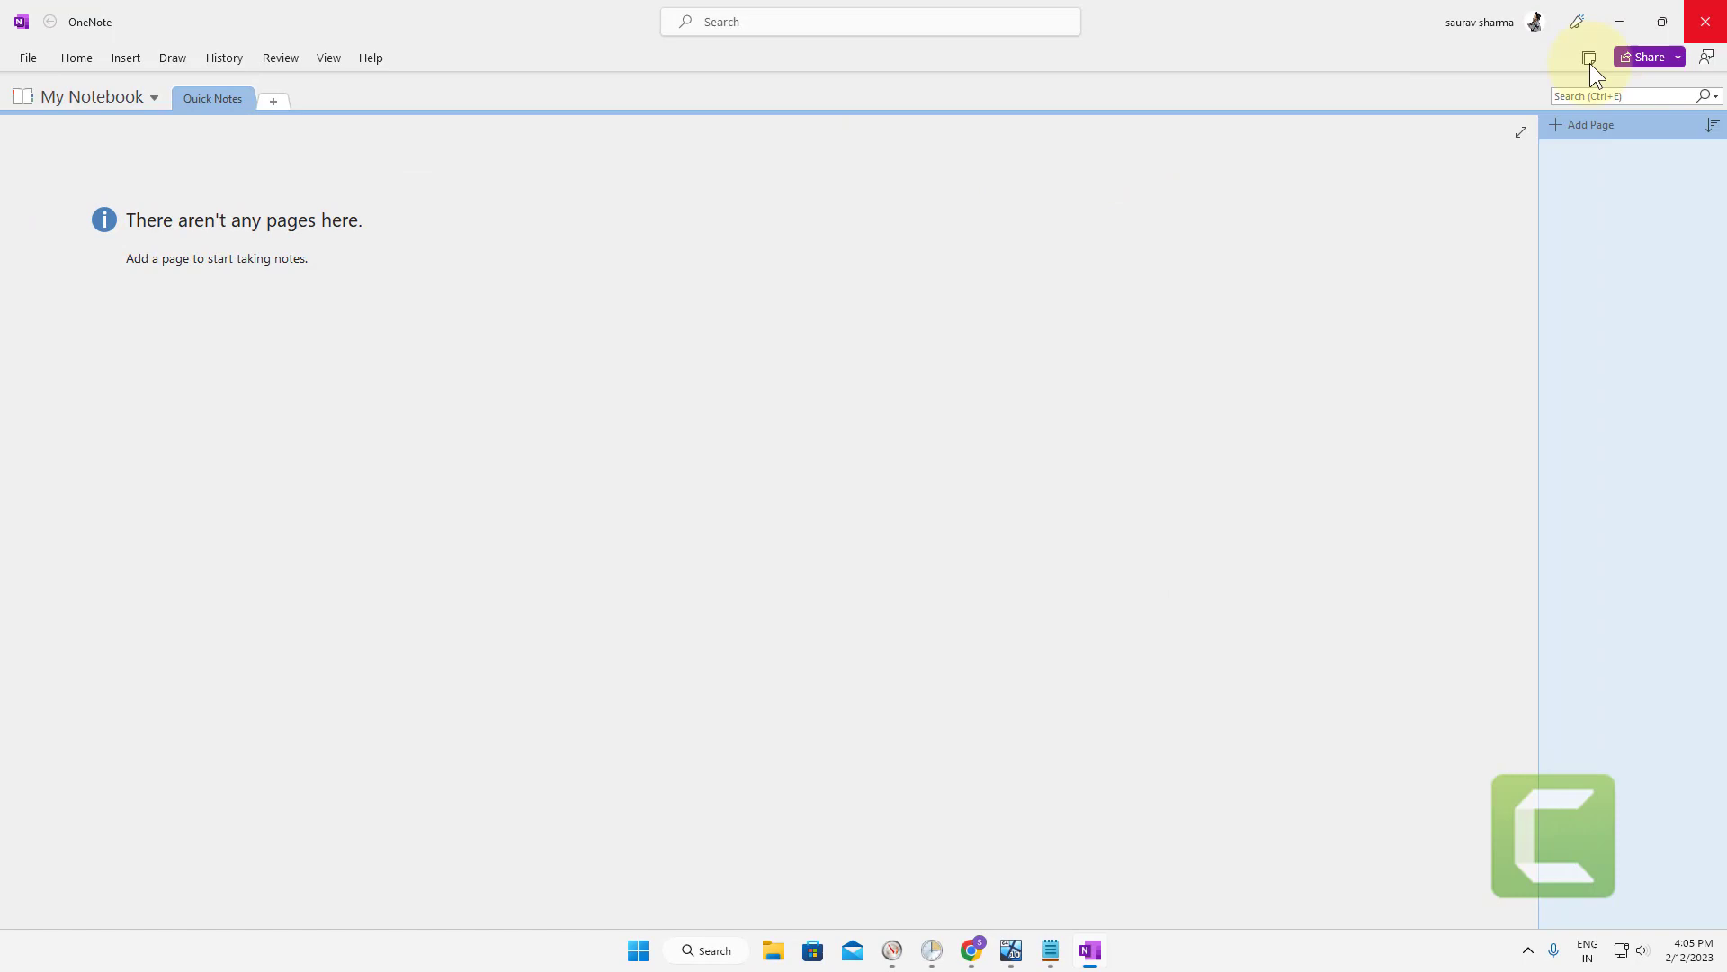
# - Reach the Save & Backup settings through File > Options
pyautogui.click(25, 56)
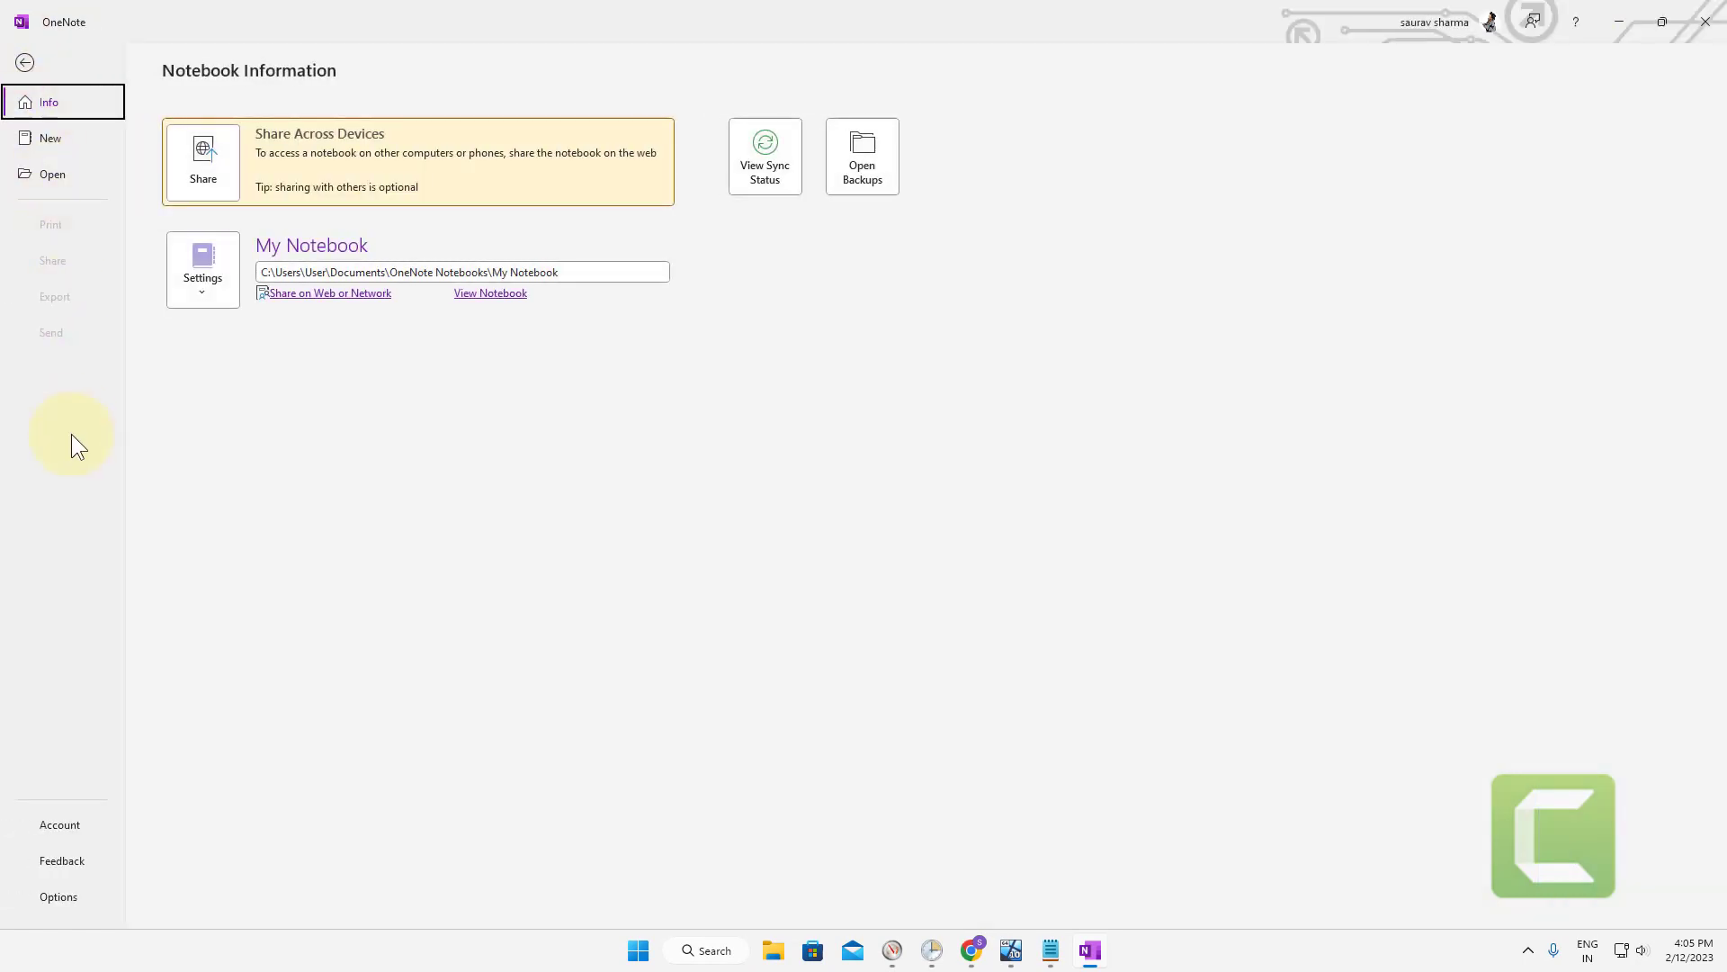
pyautogui.click(309, 664)
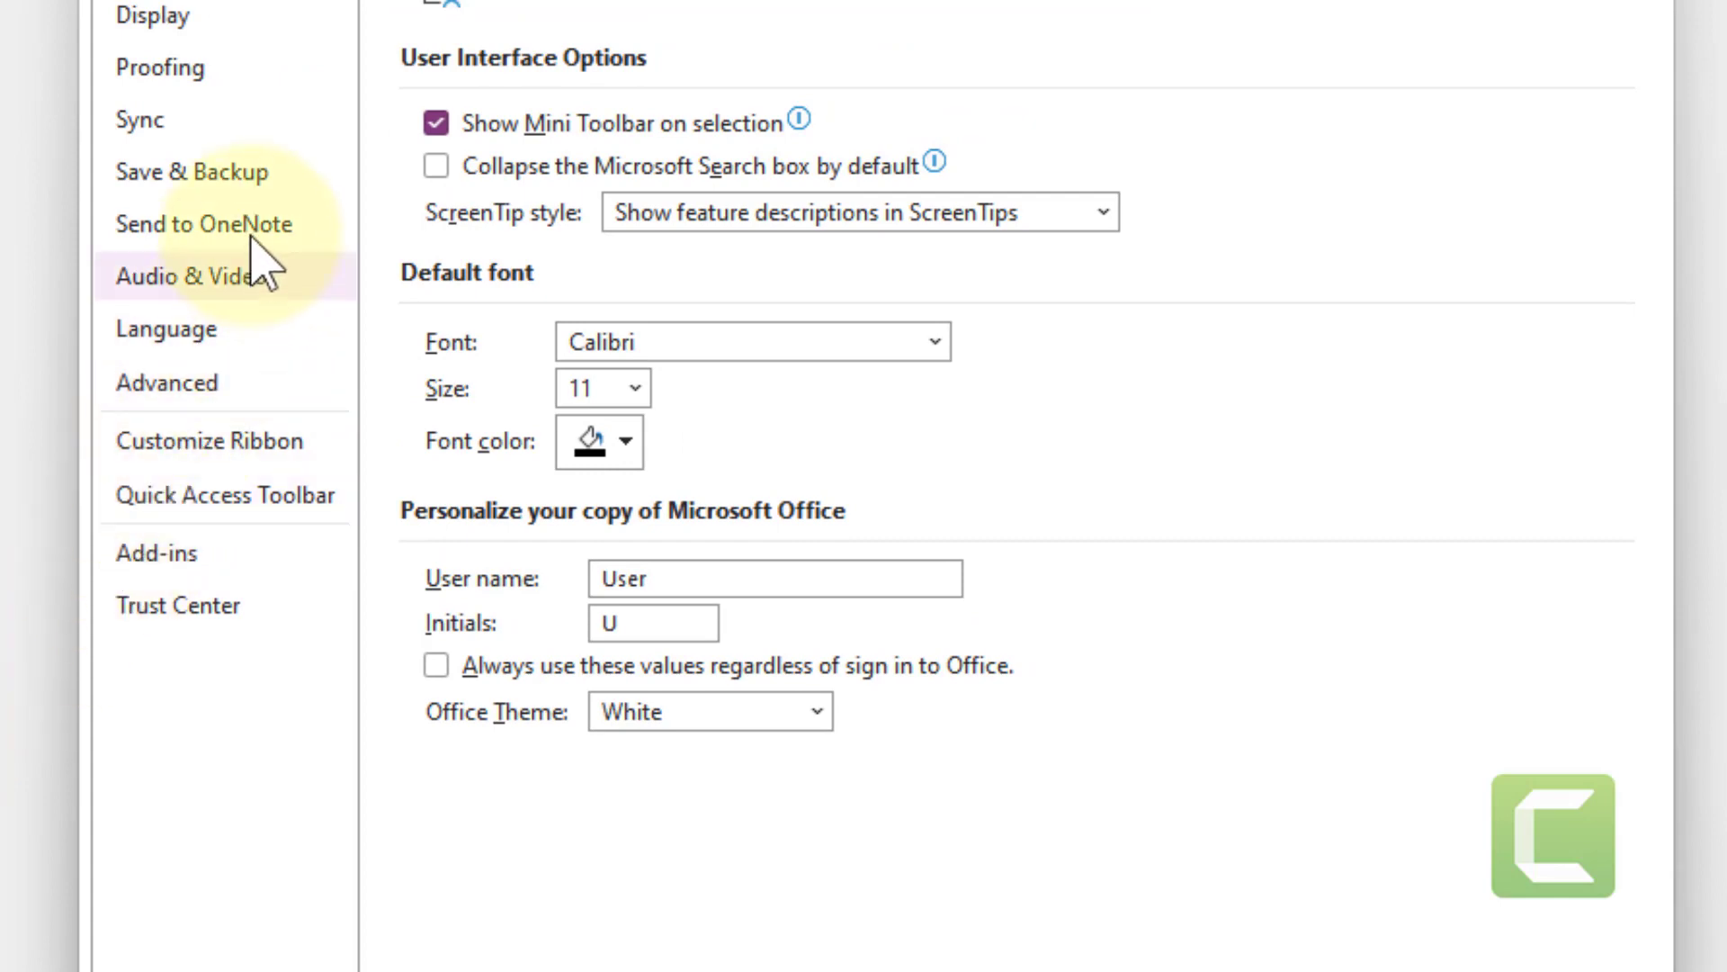
pyautogui.click(263, 150)
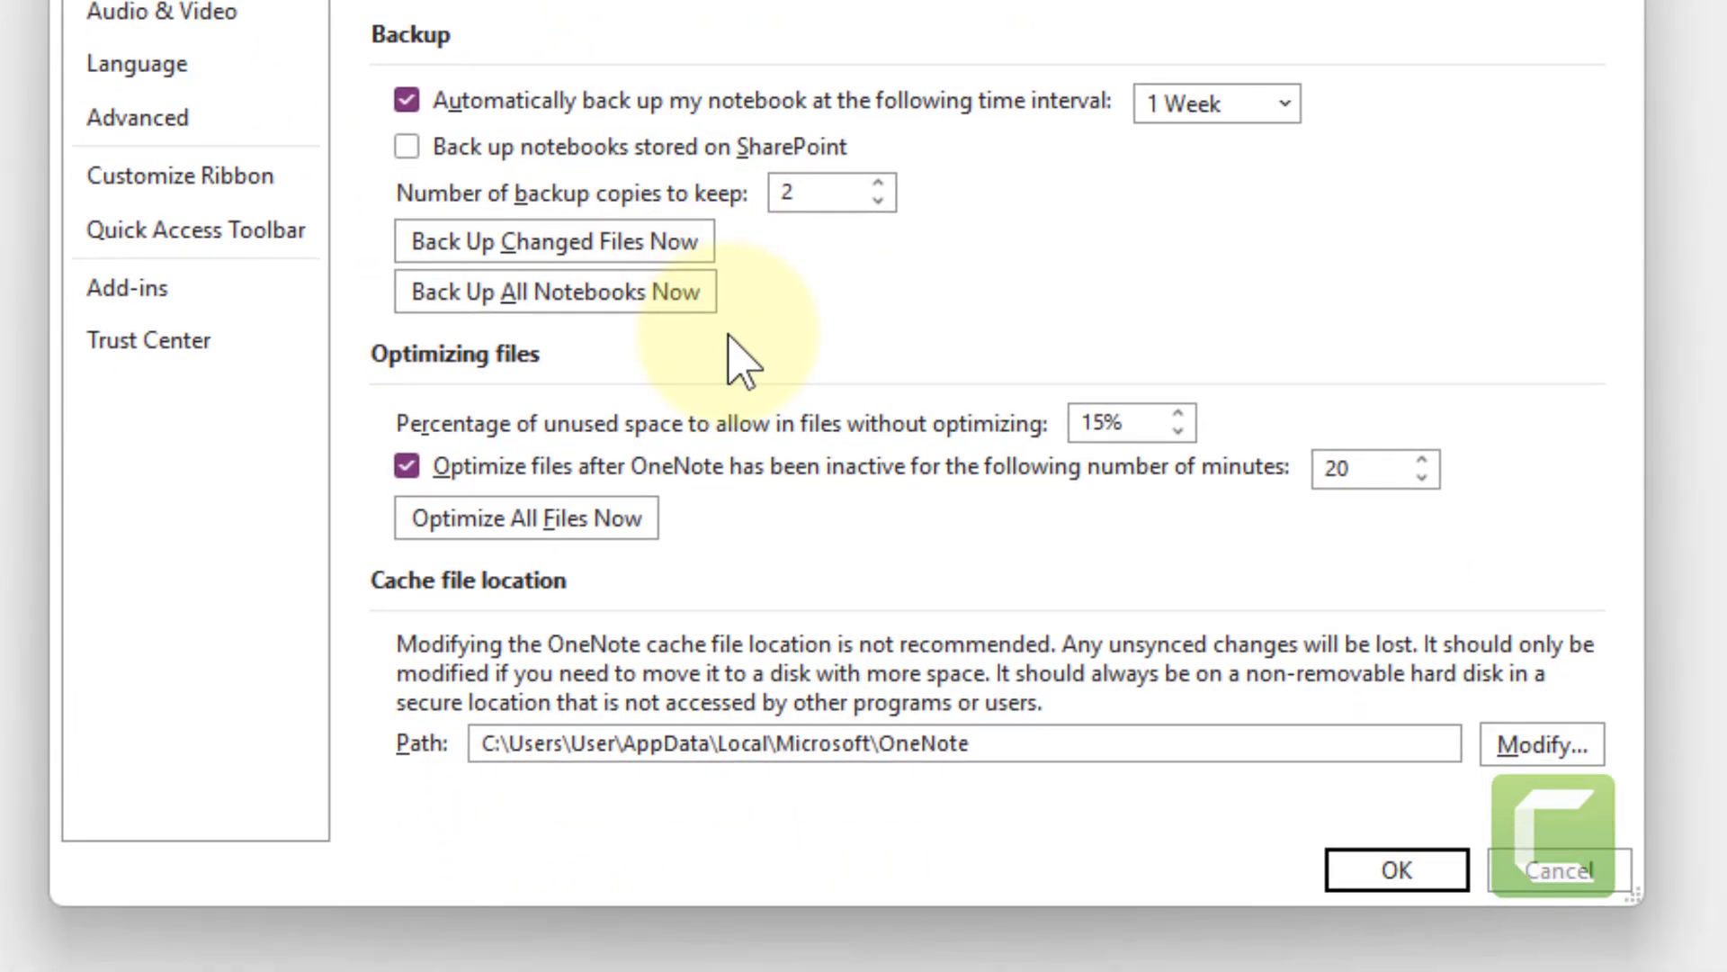
# - Copy the cache path C:\Users\User\AppData\Local\Microsoft\OneNote and confirm with OK
pyautogui.click(480, 750)
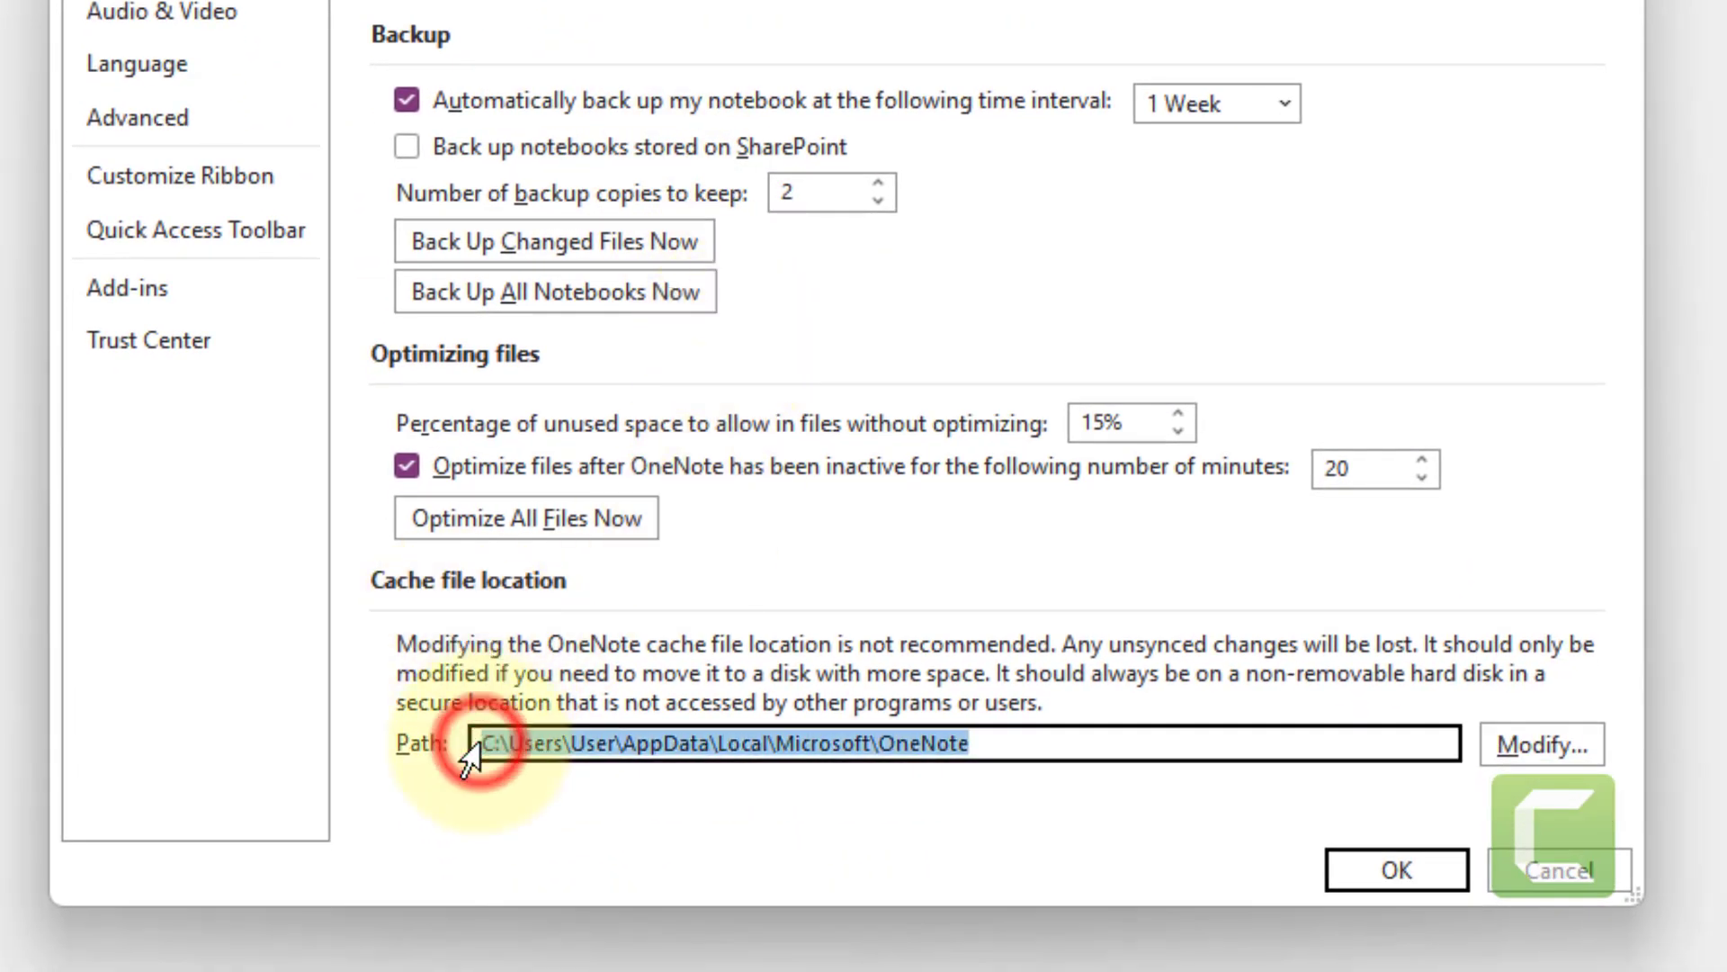
pyautogui.rightClick(594, 739)
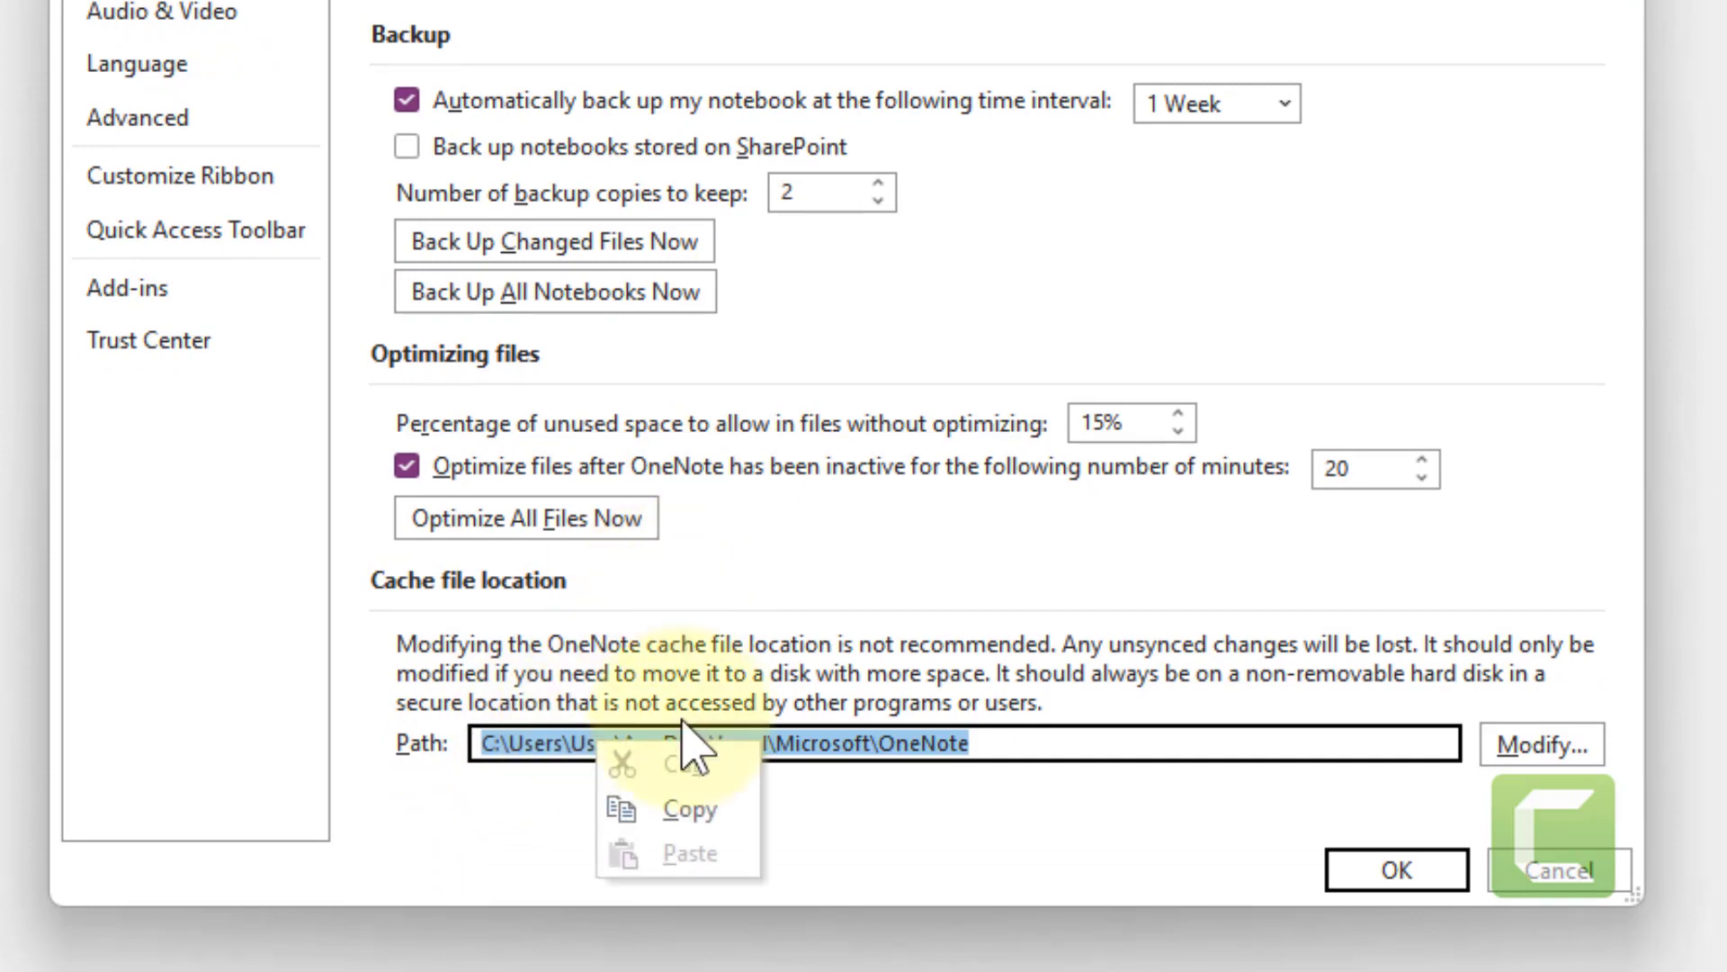
pyautogui.click(693, 810)
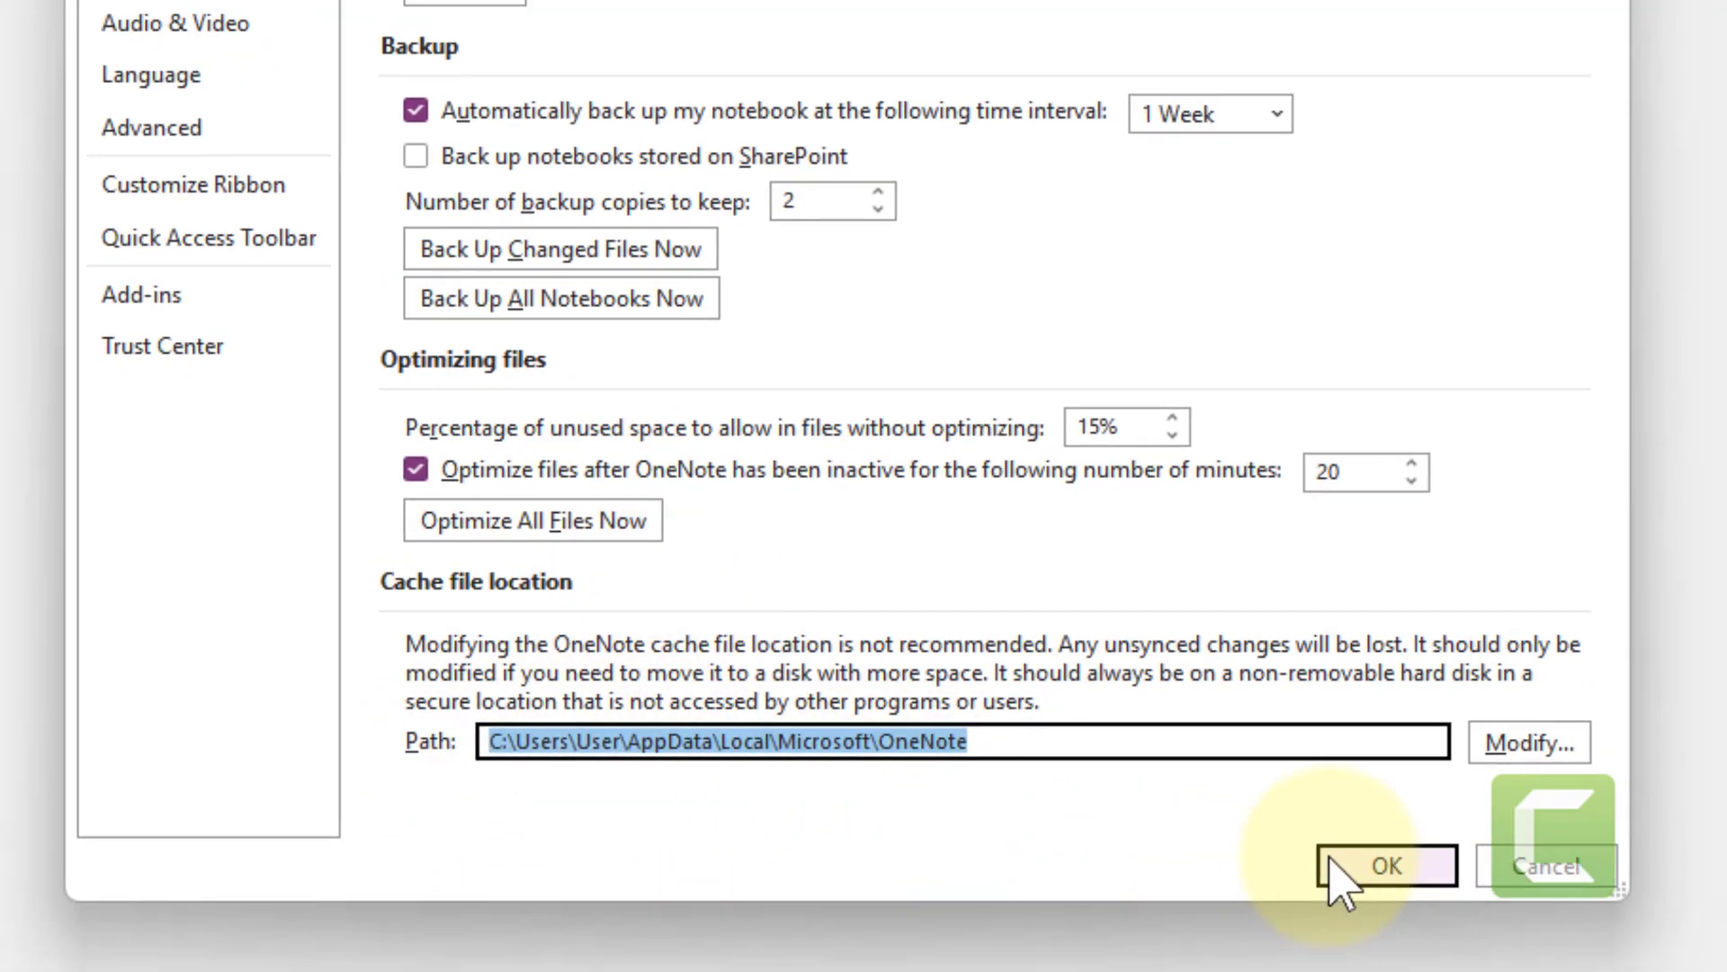
pyautogui.click(1386, 864)
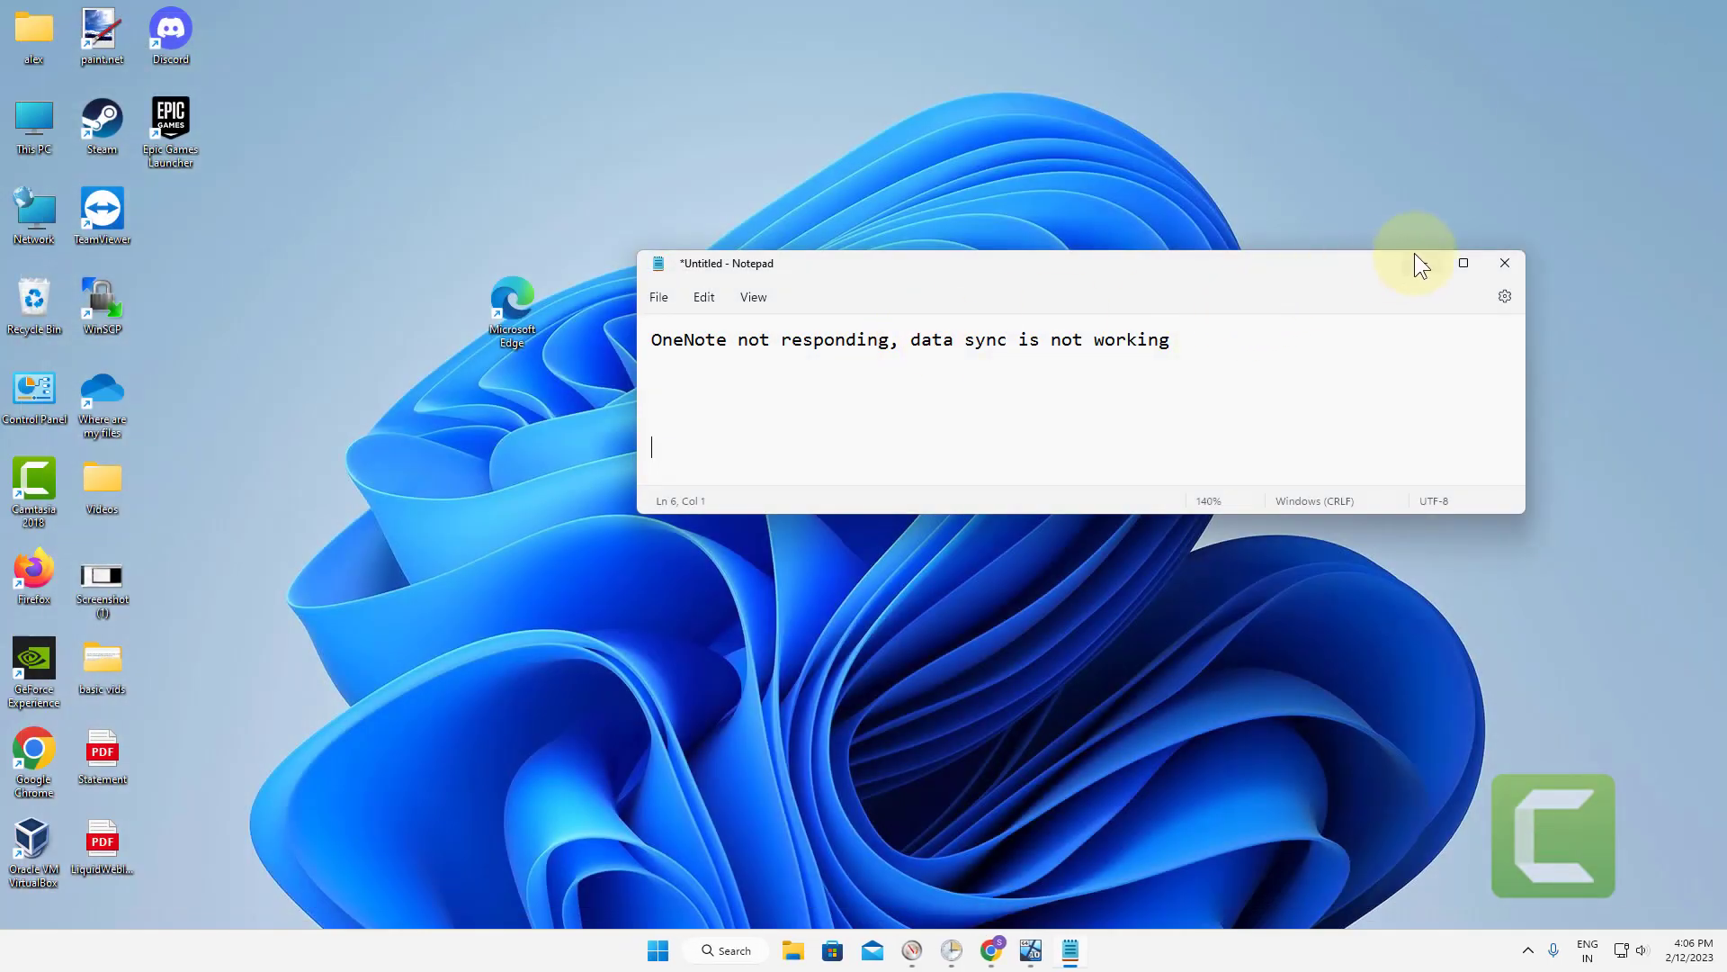
# - Navigate File Explorer to the copied OneNote cache path via the address bar
pyautogui.click(1421, 263)
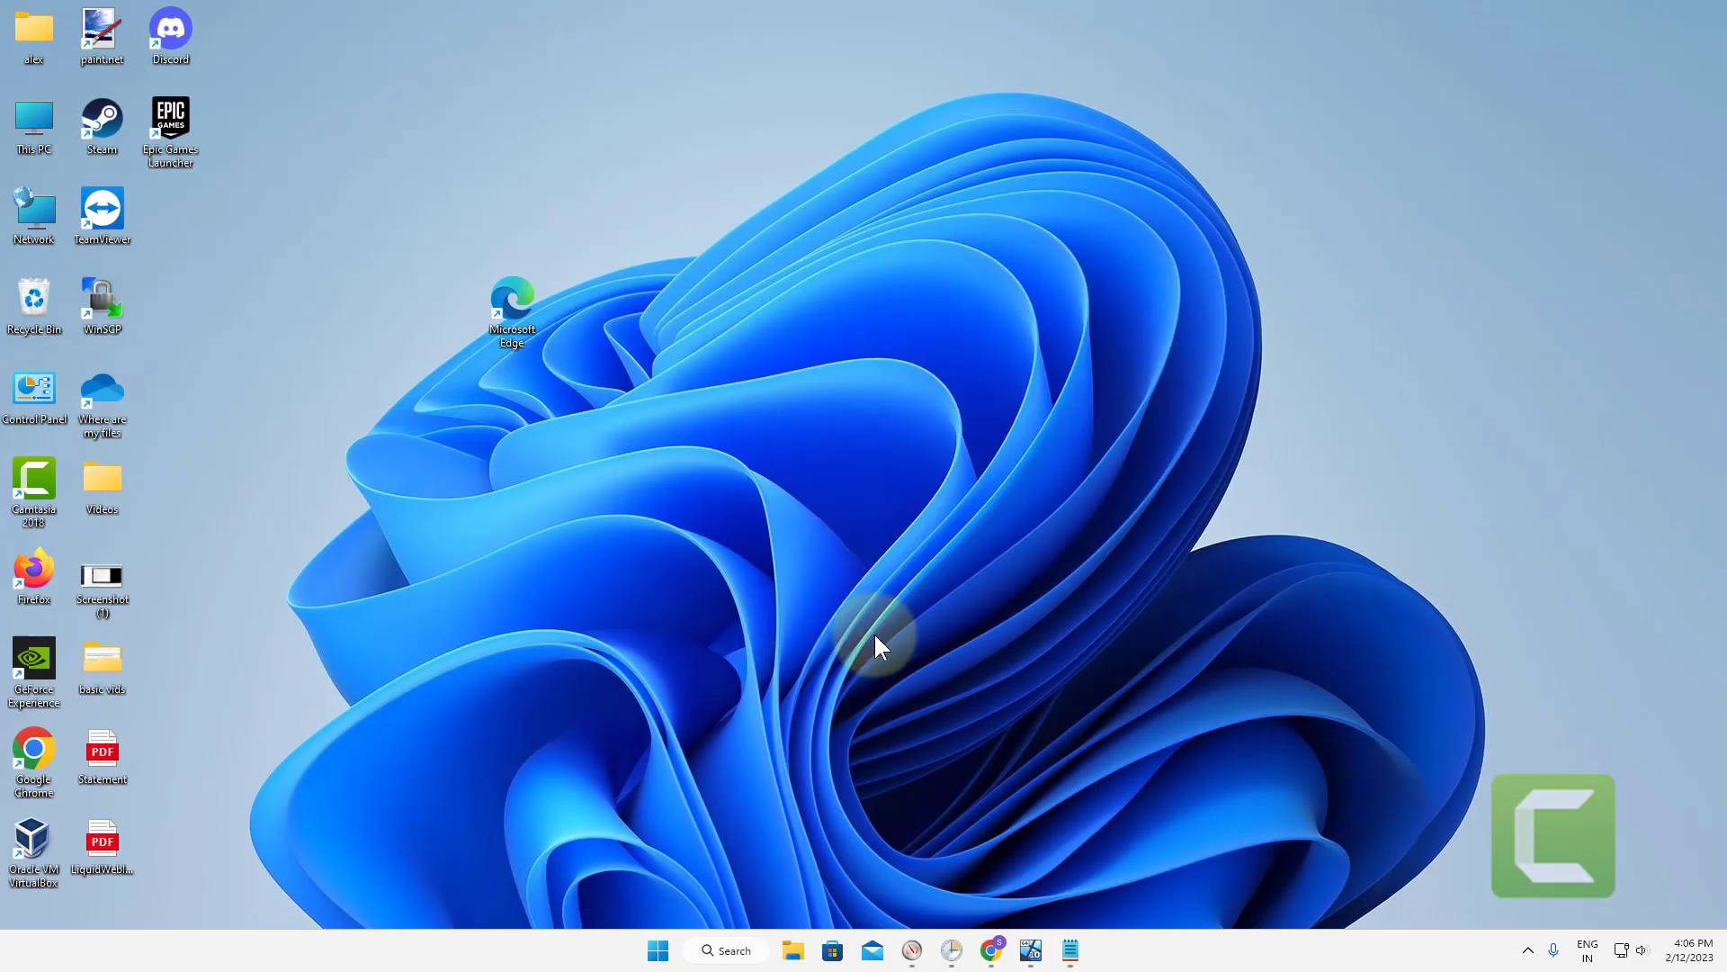
pyautogui.click(791, 951)
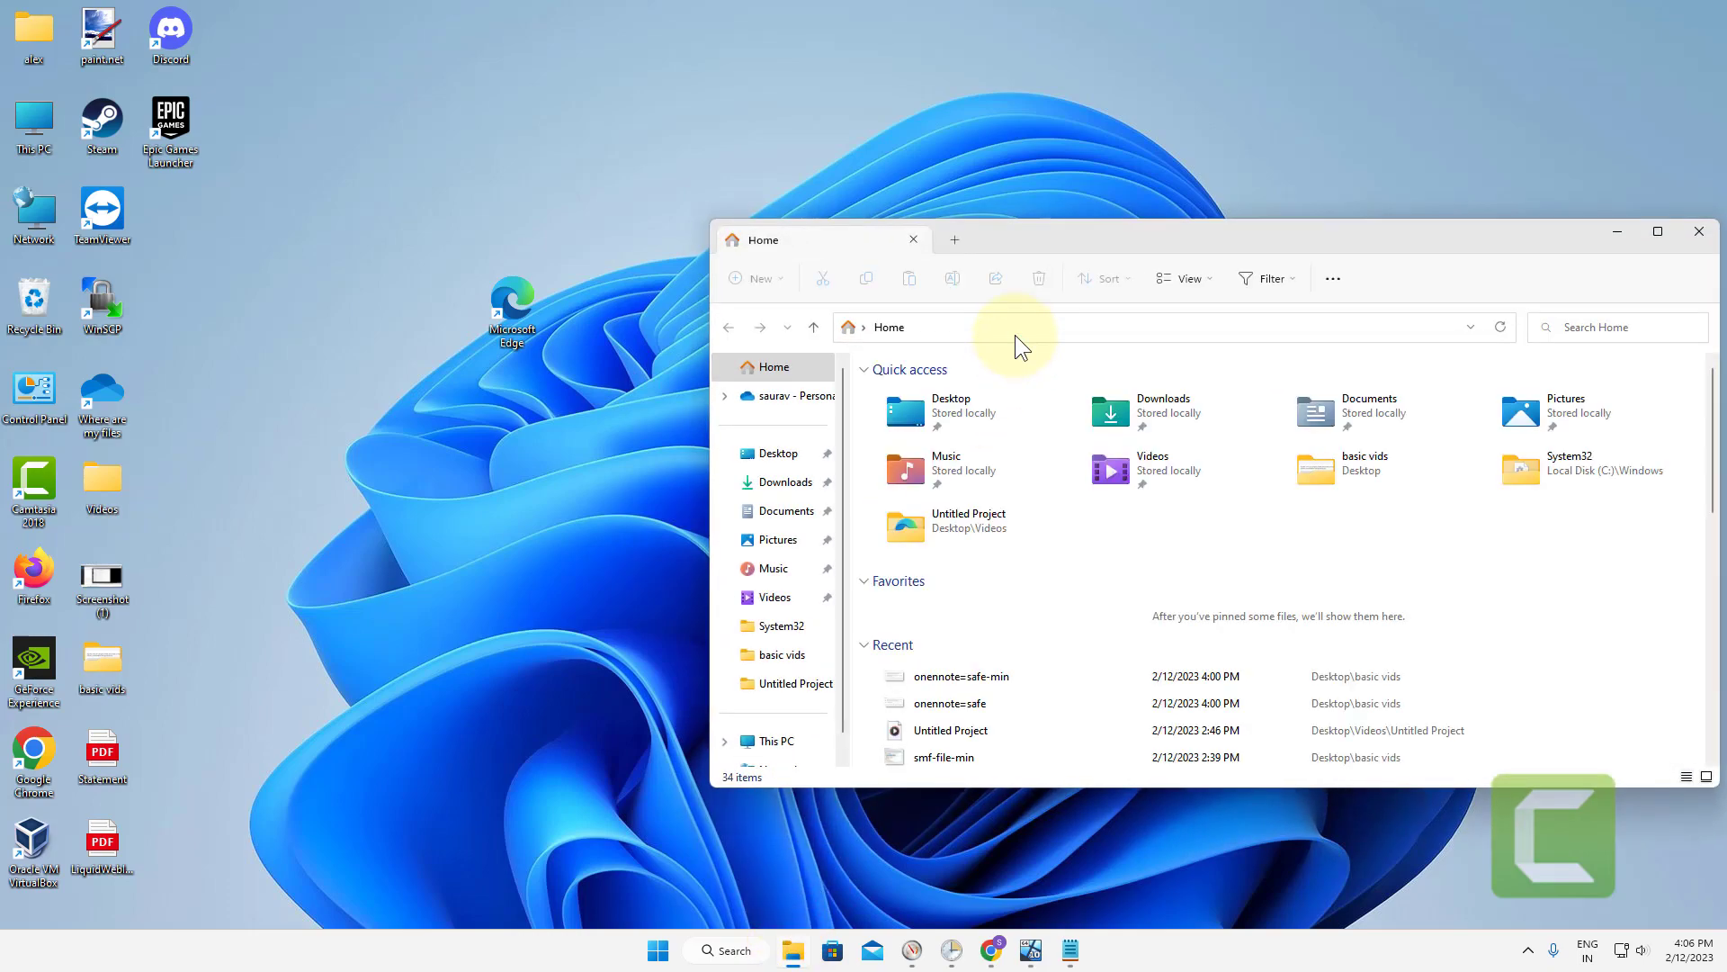
pyautogui.click(1015, 330)
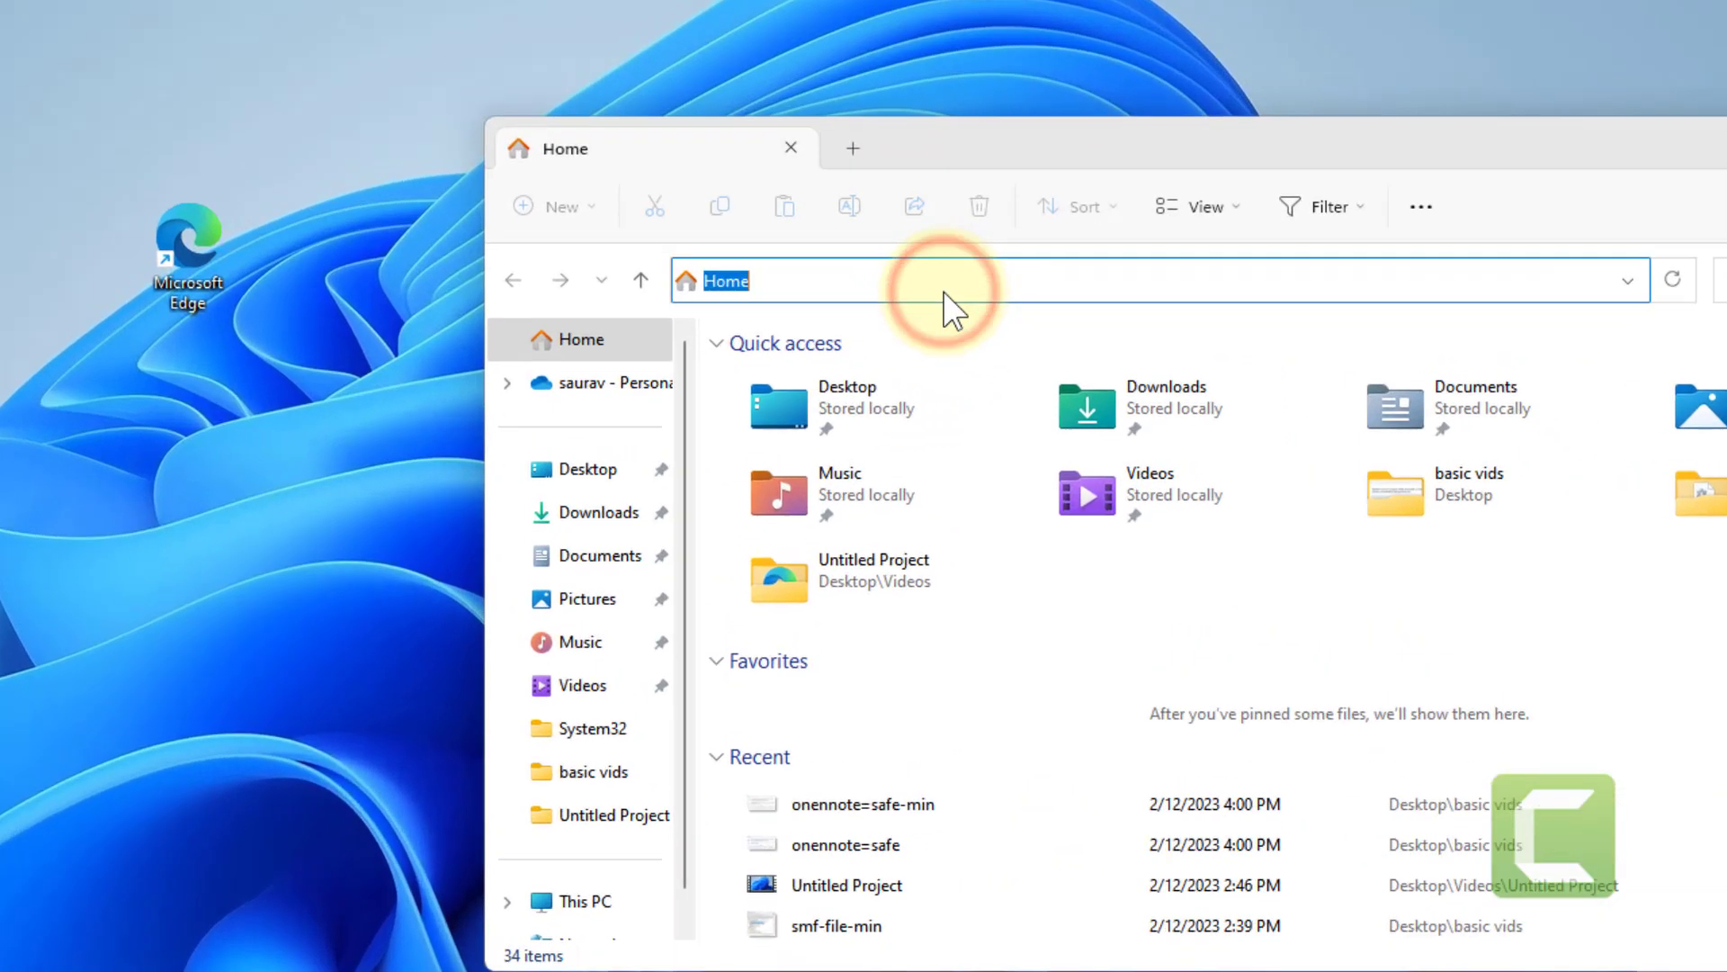
pyautogui.rightClick(1016, 327)
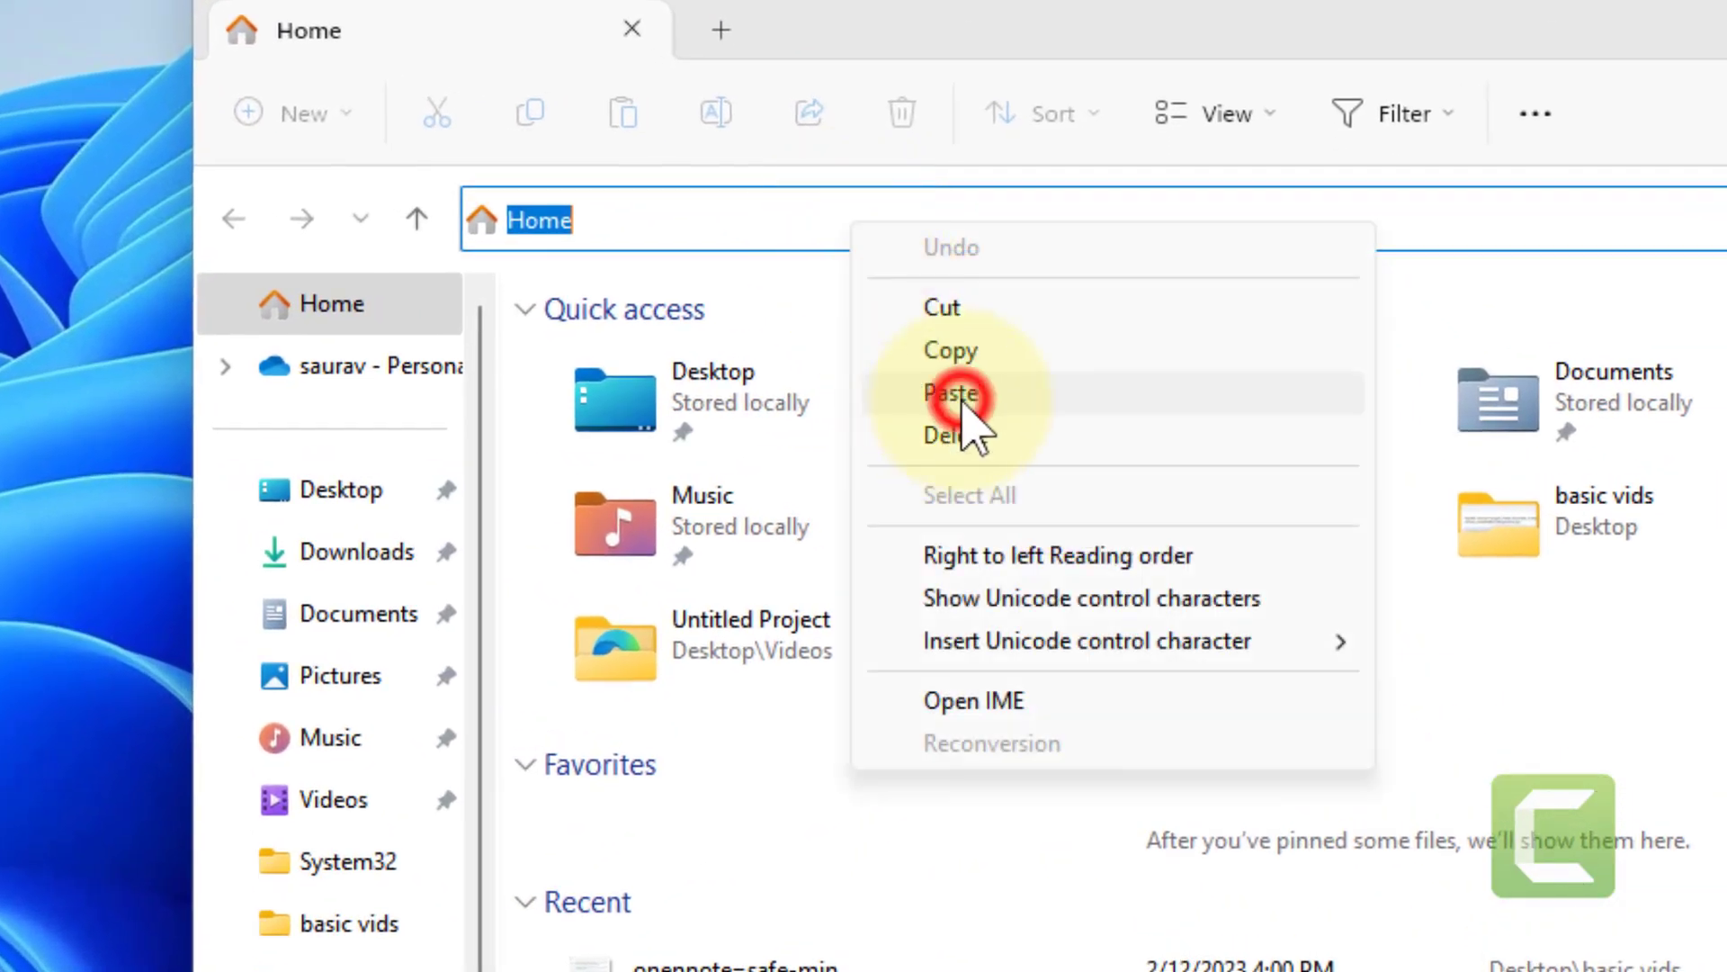
pyautogui.click(952, 393)
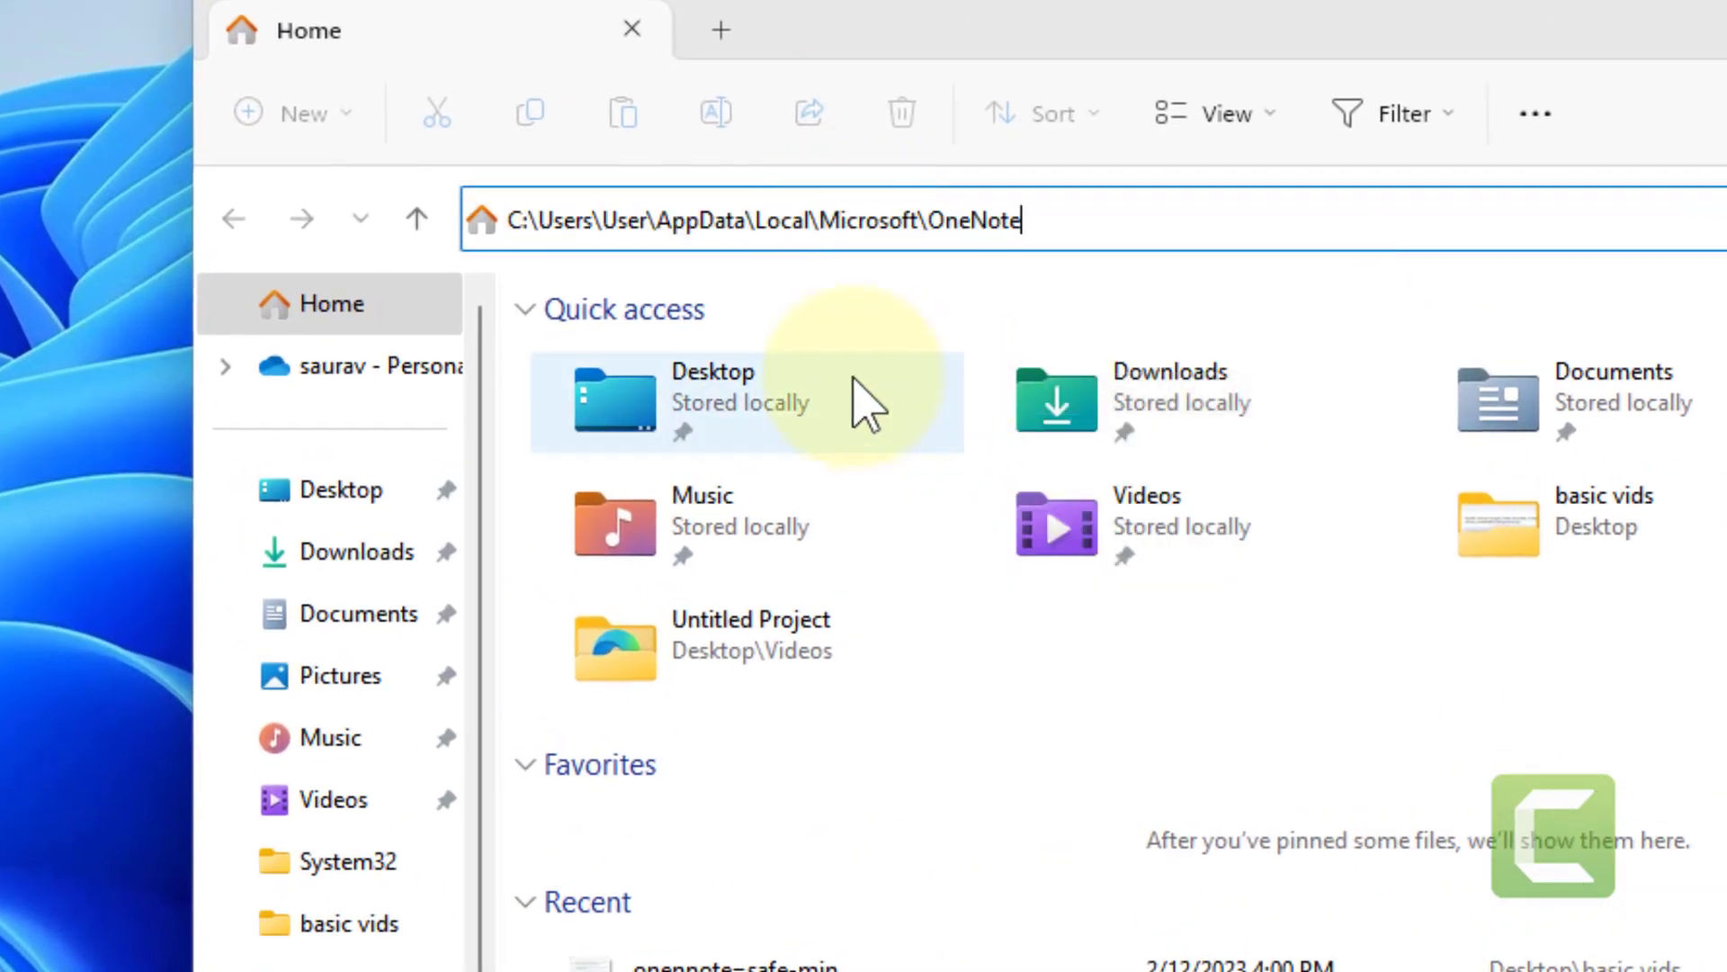
pyautogui.press('Return')
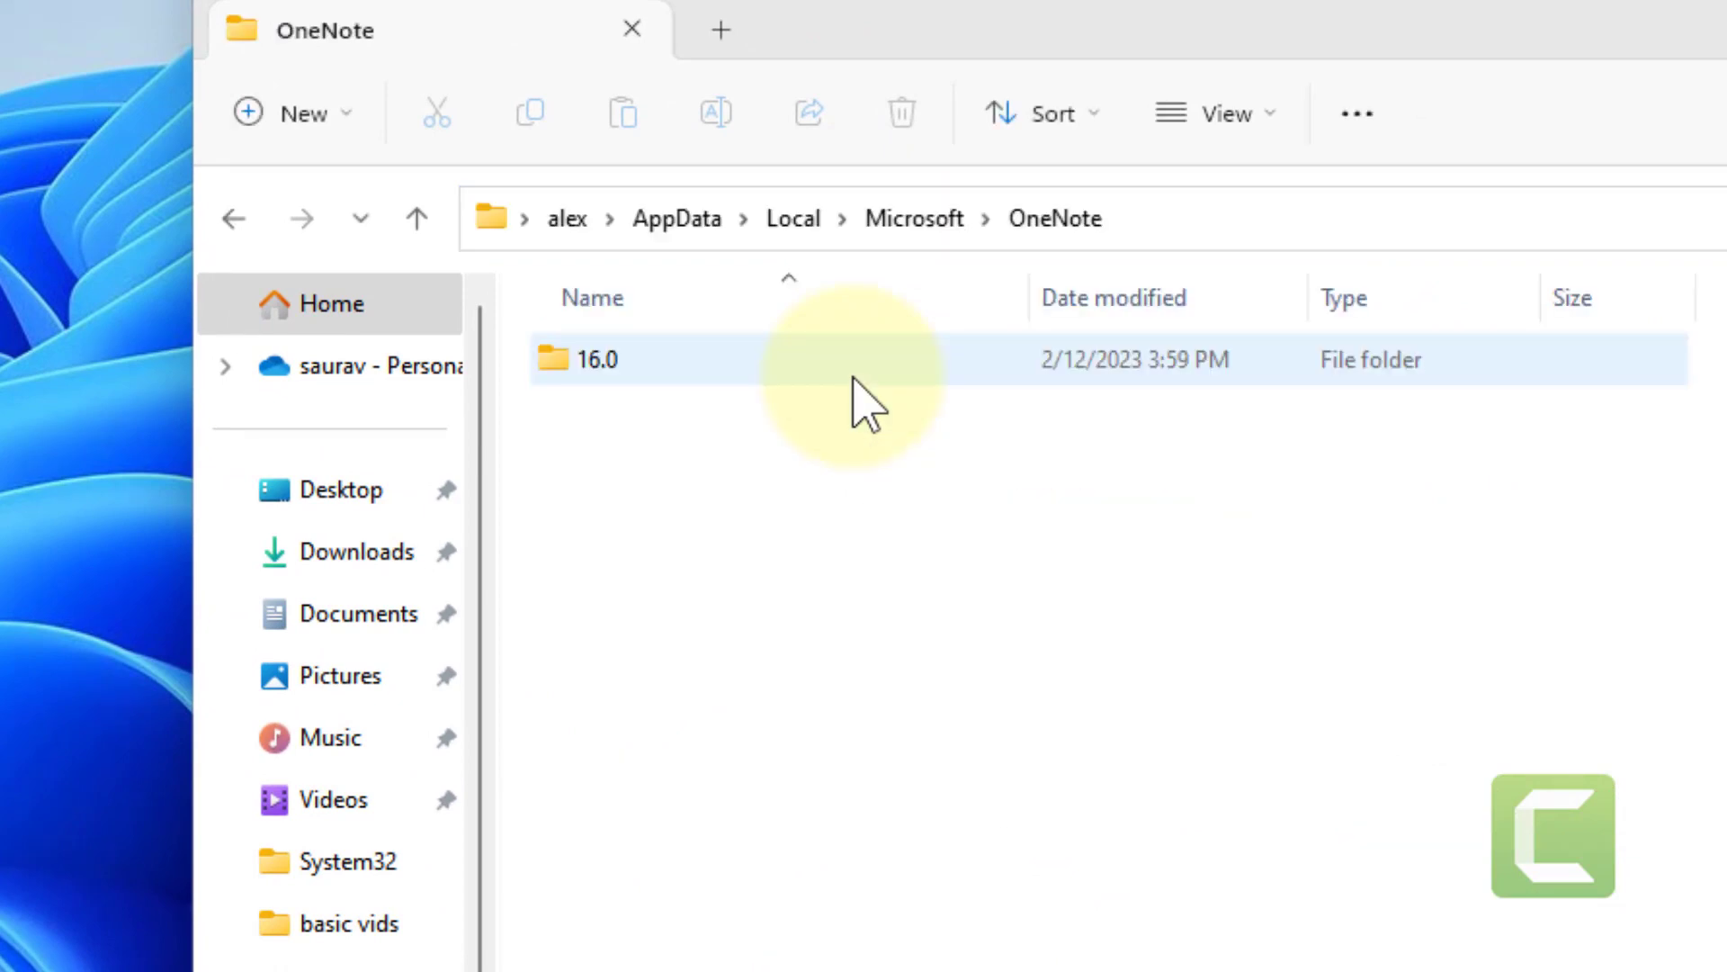
# - Inside the 16.0 folder, delete the cache folder so only Backup remains
pyautogui.doubleClick(627, 372)
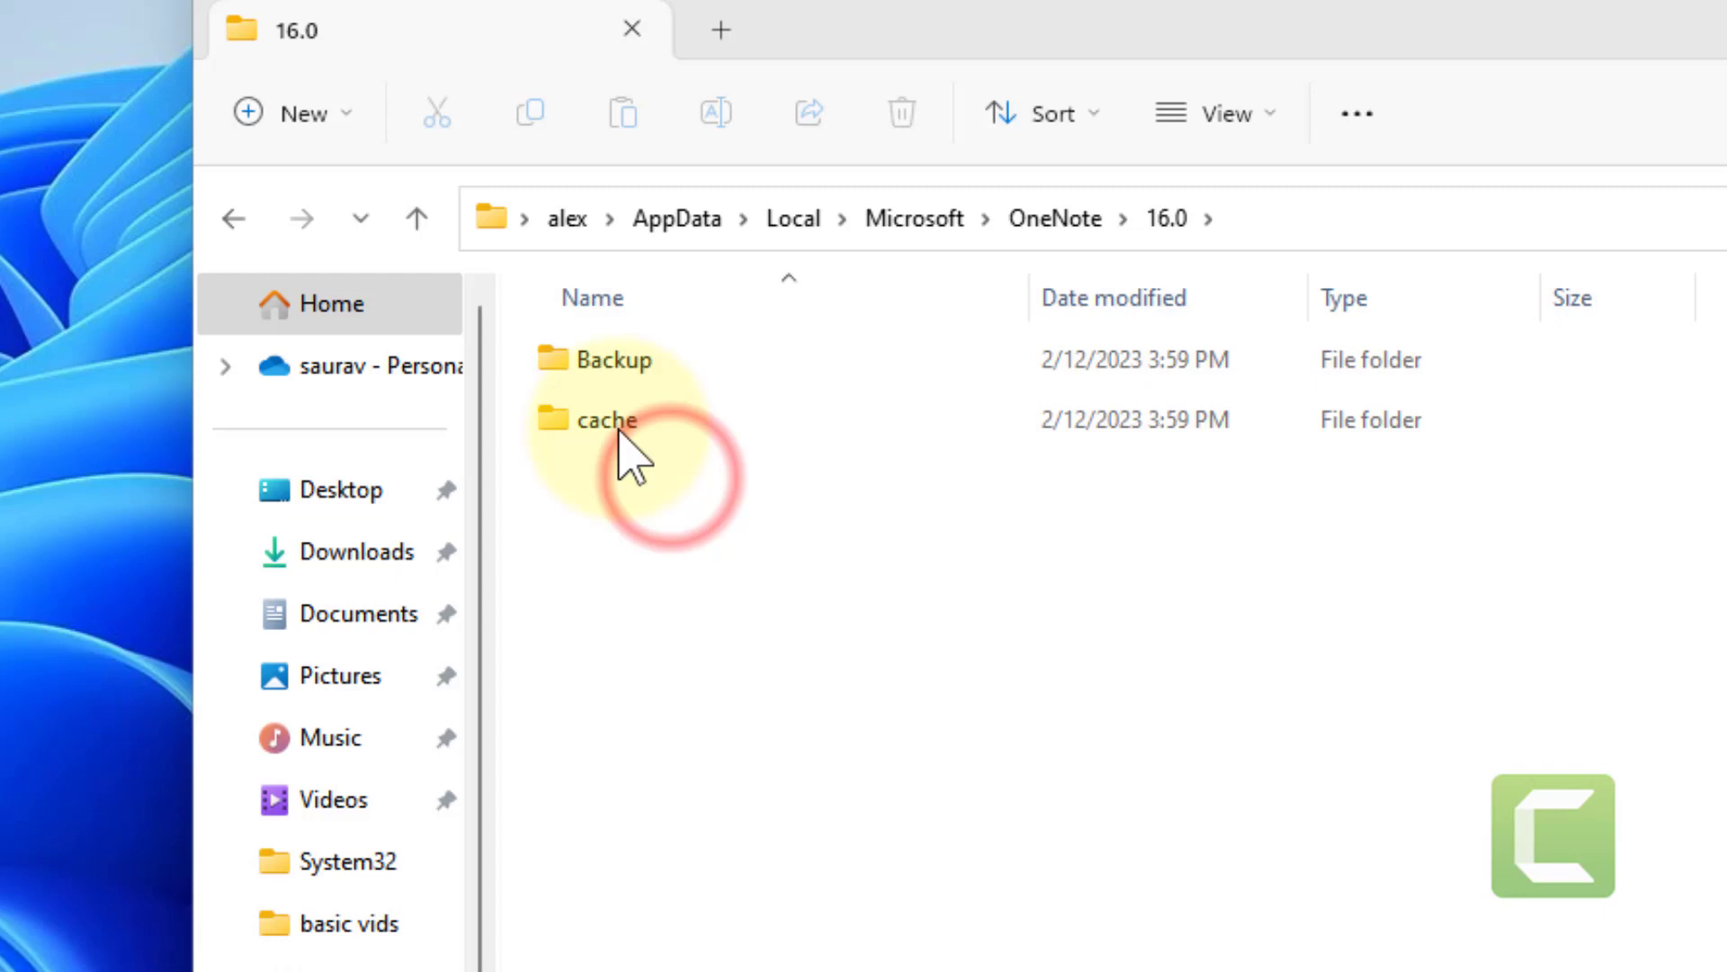
pyautogui.rightClick(621, 451)
pyautogui.click(902, 469)
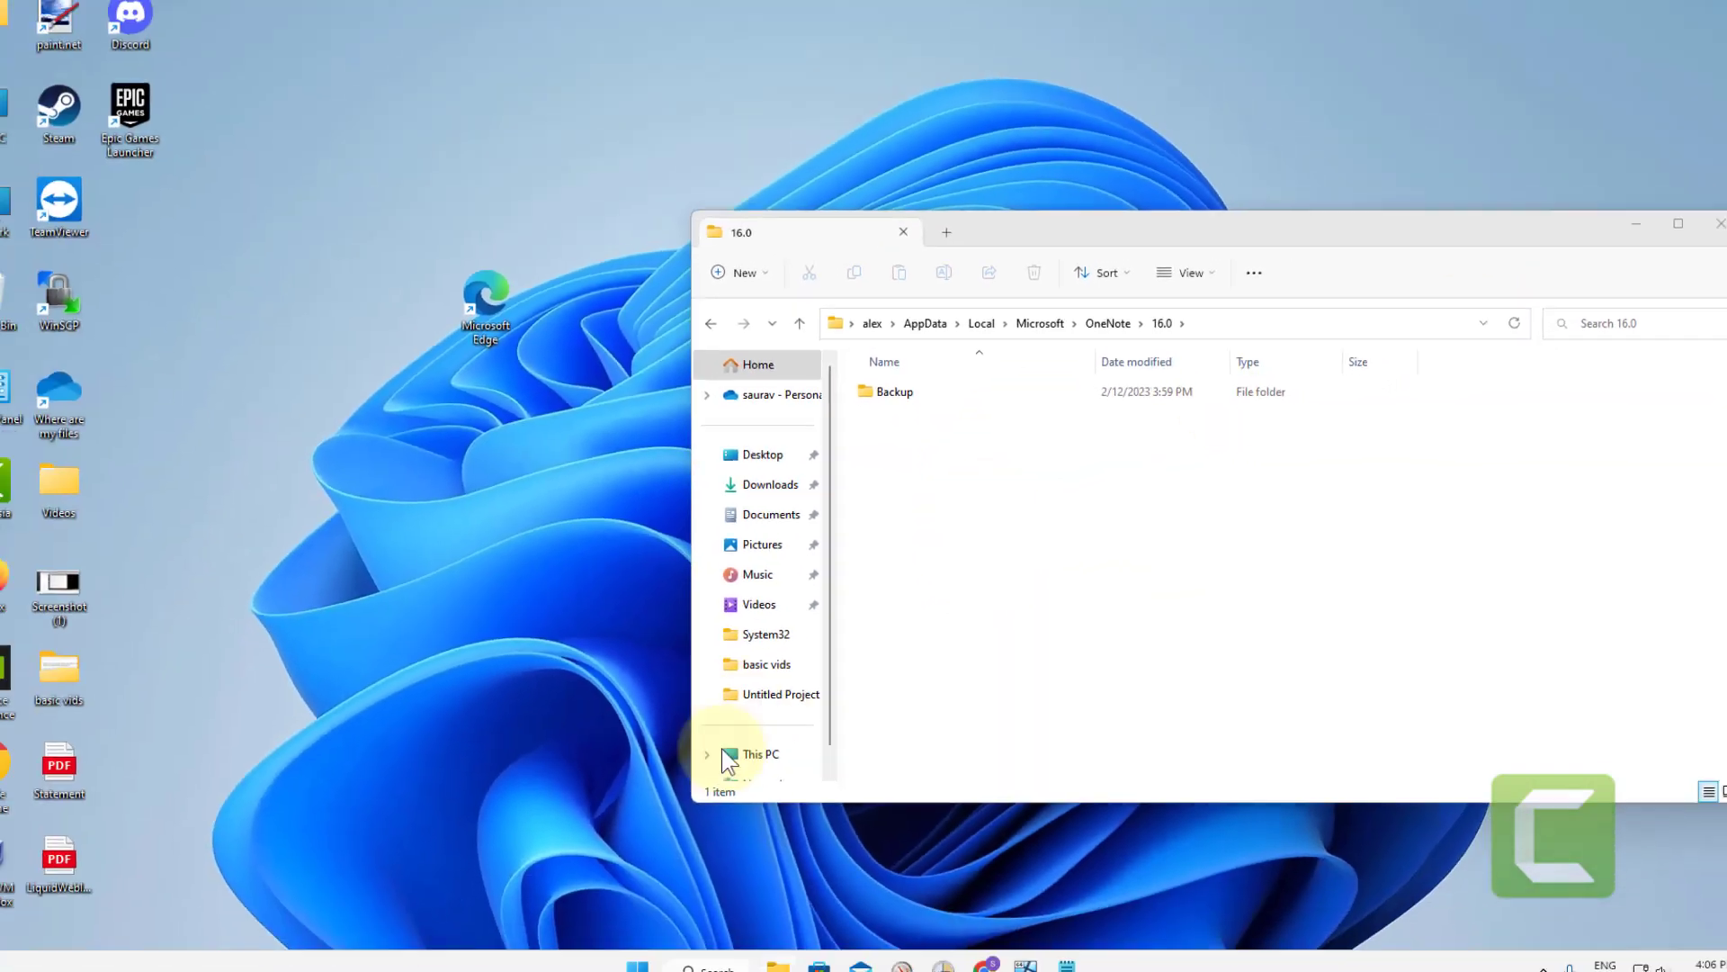
# - Relaunch and close OneNote so a fresh cache folder appears in 16.0, then close Explorer
pyautogui.click(741, 954)
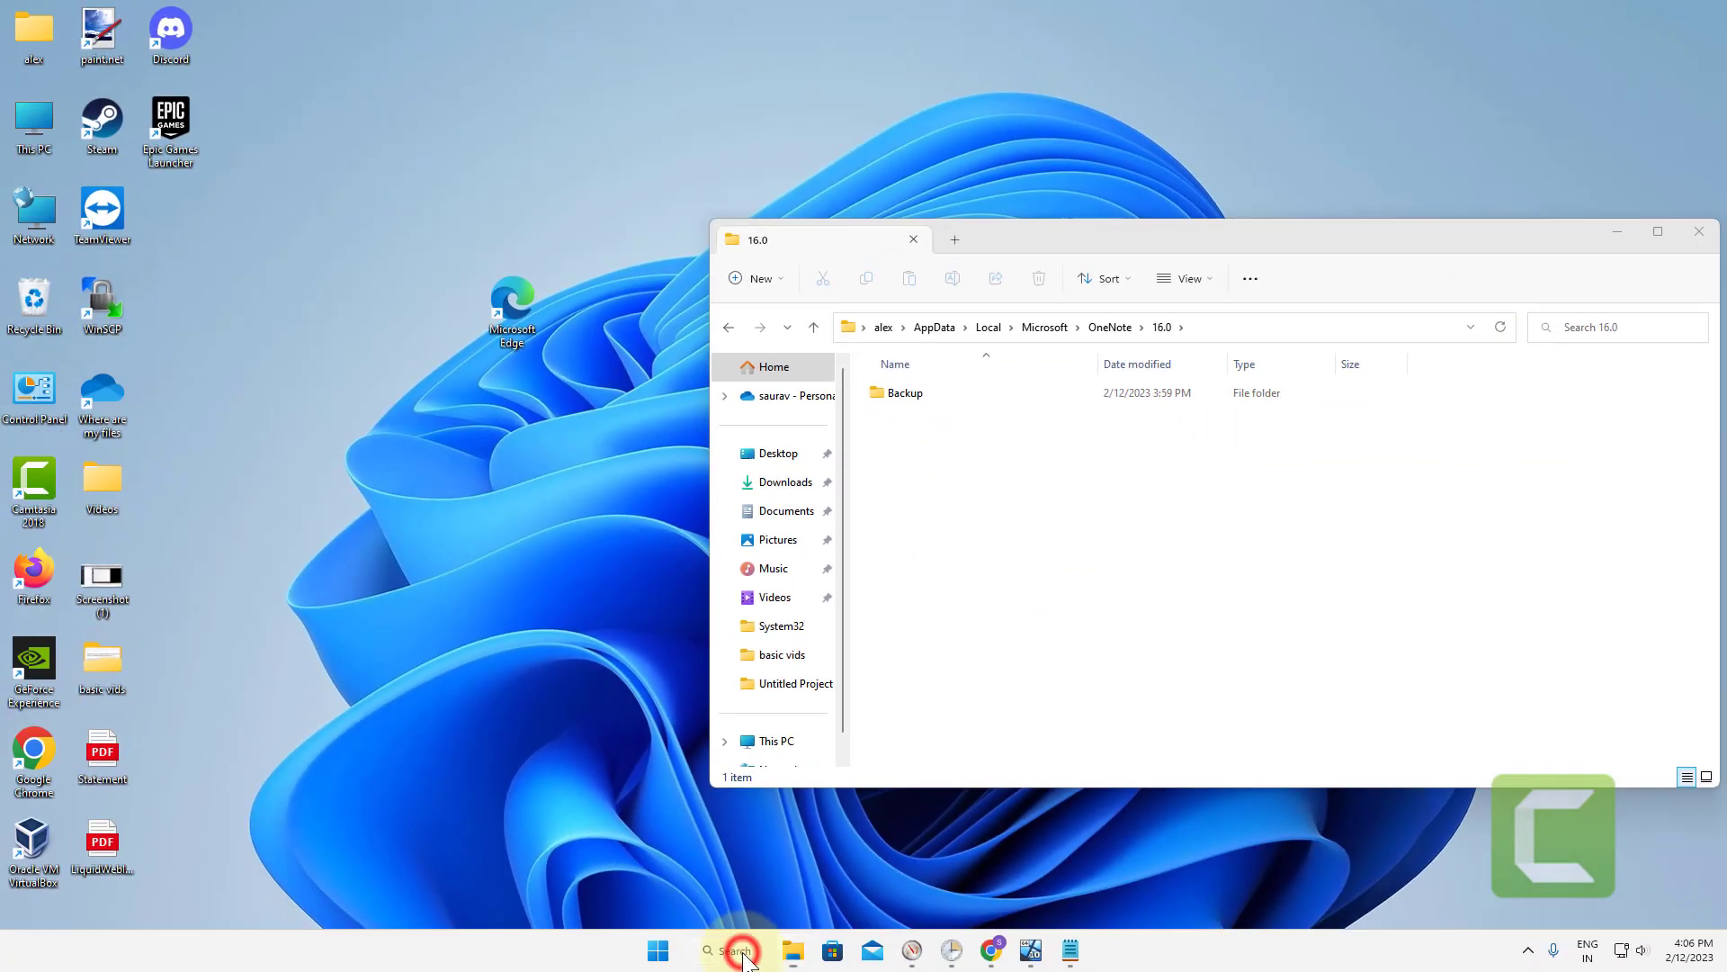
pyautogui.write('on')
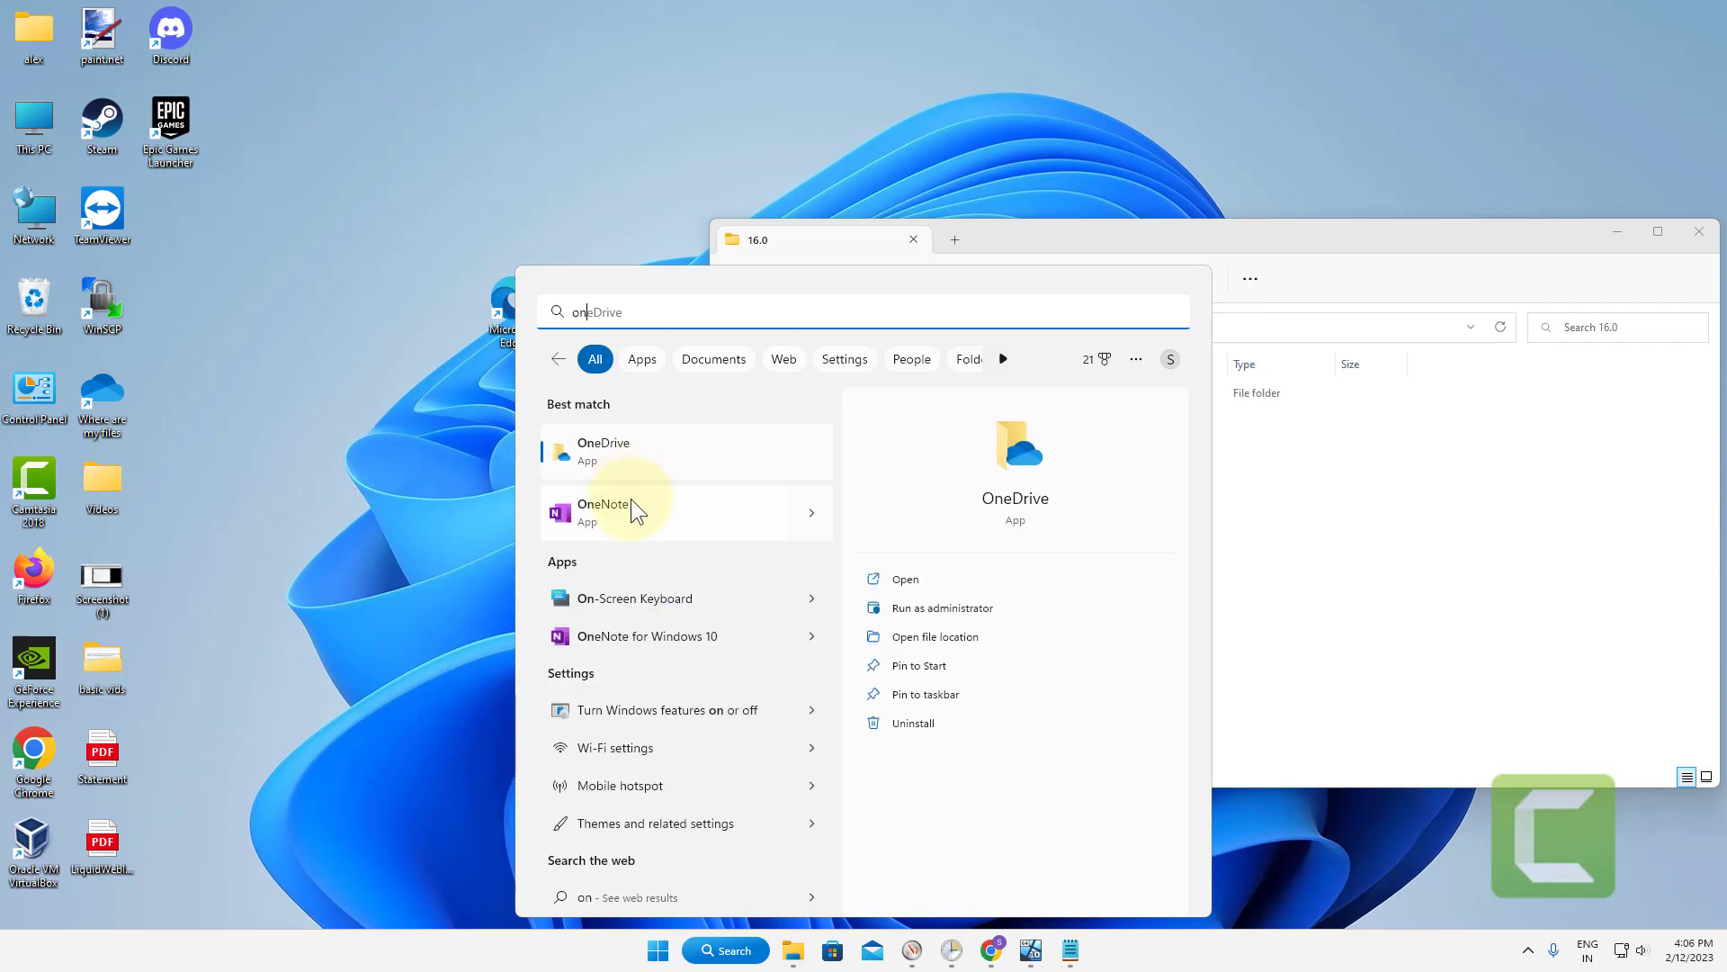
pyautogui.click(630, 506)
pyautogui.click(1623, 22)
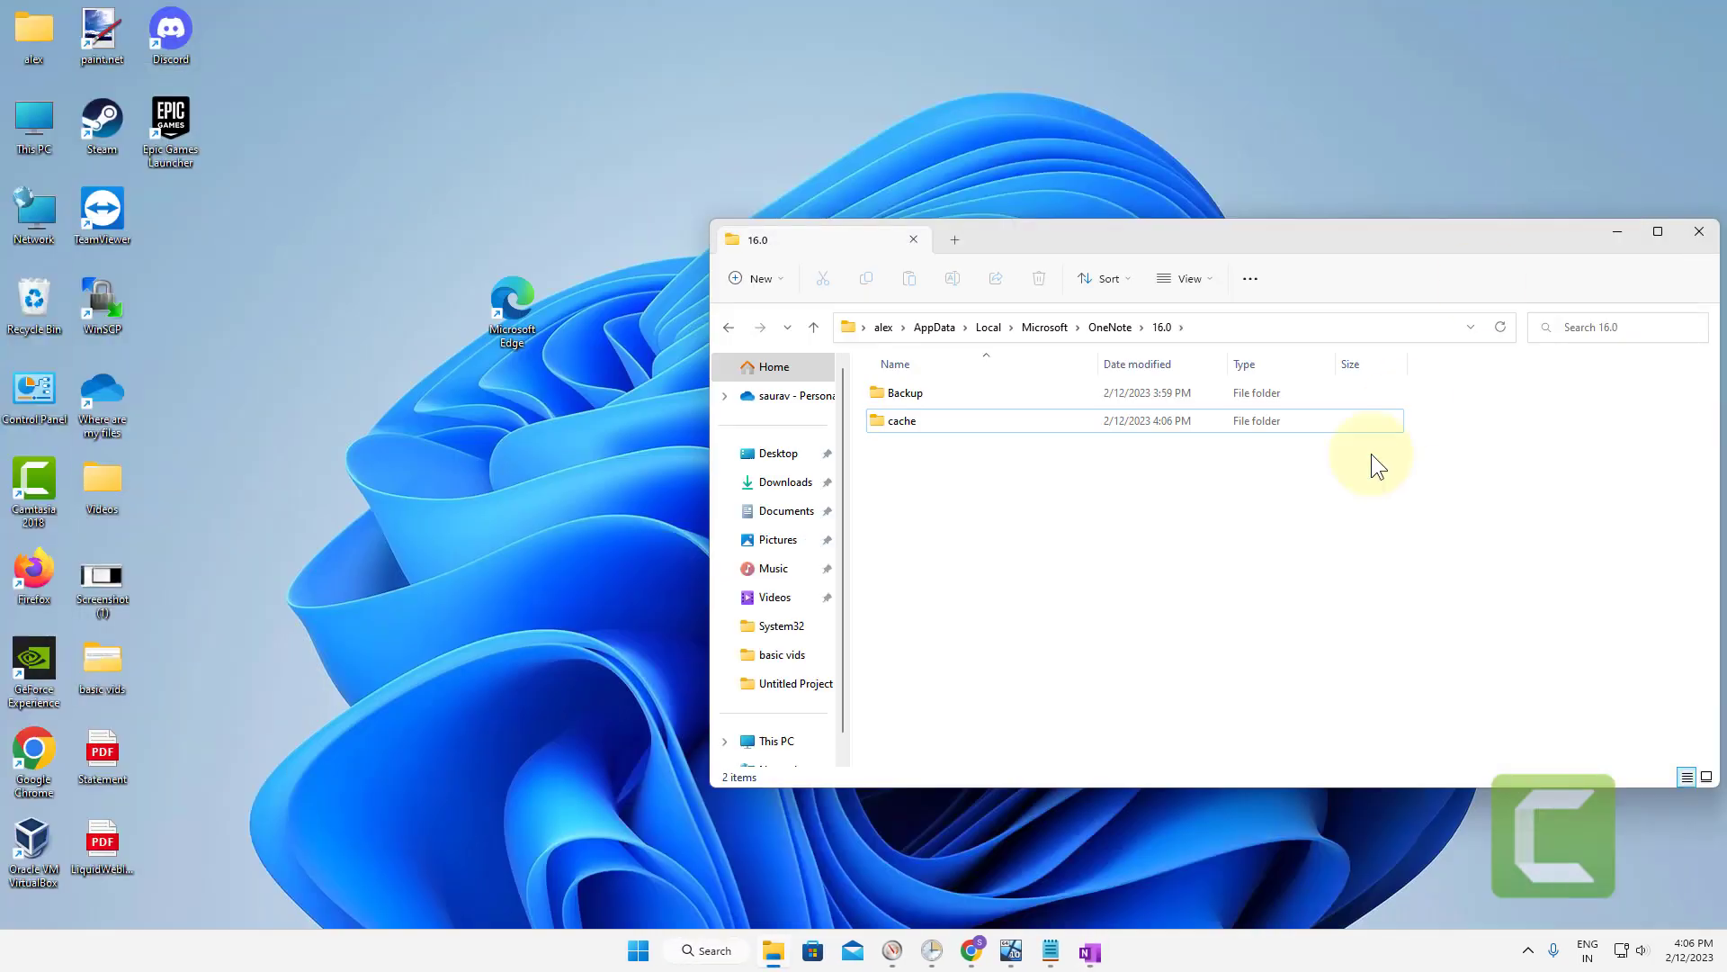
pyautogui.click(922, 421)
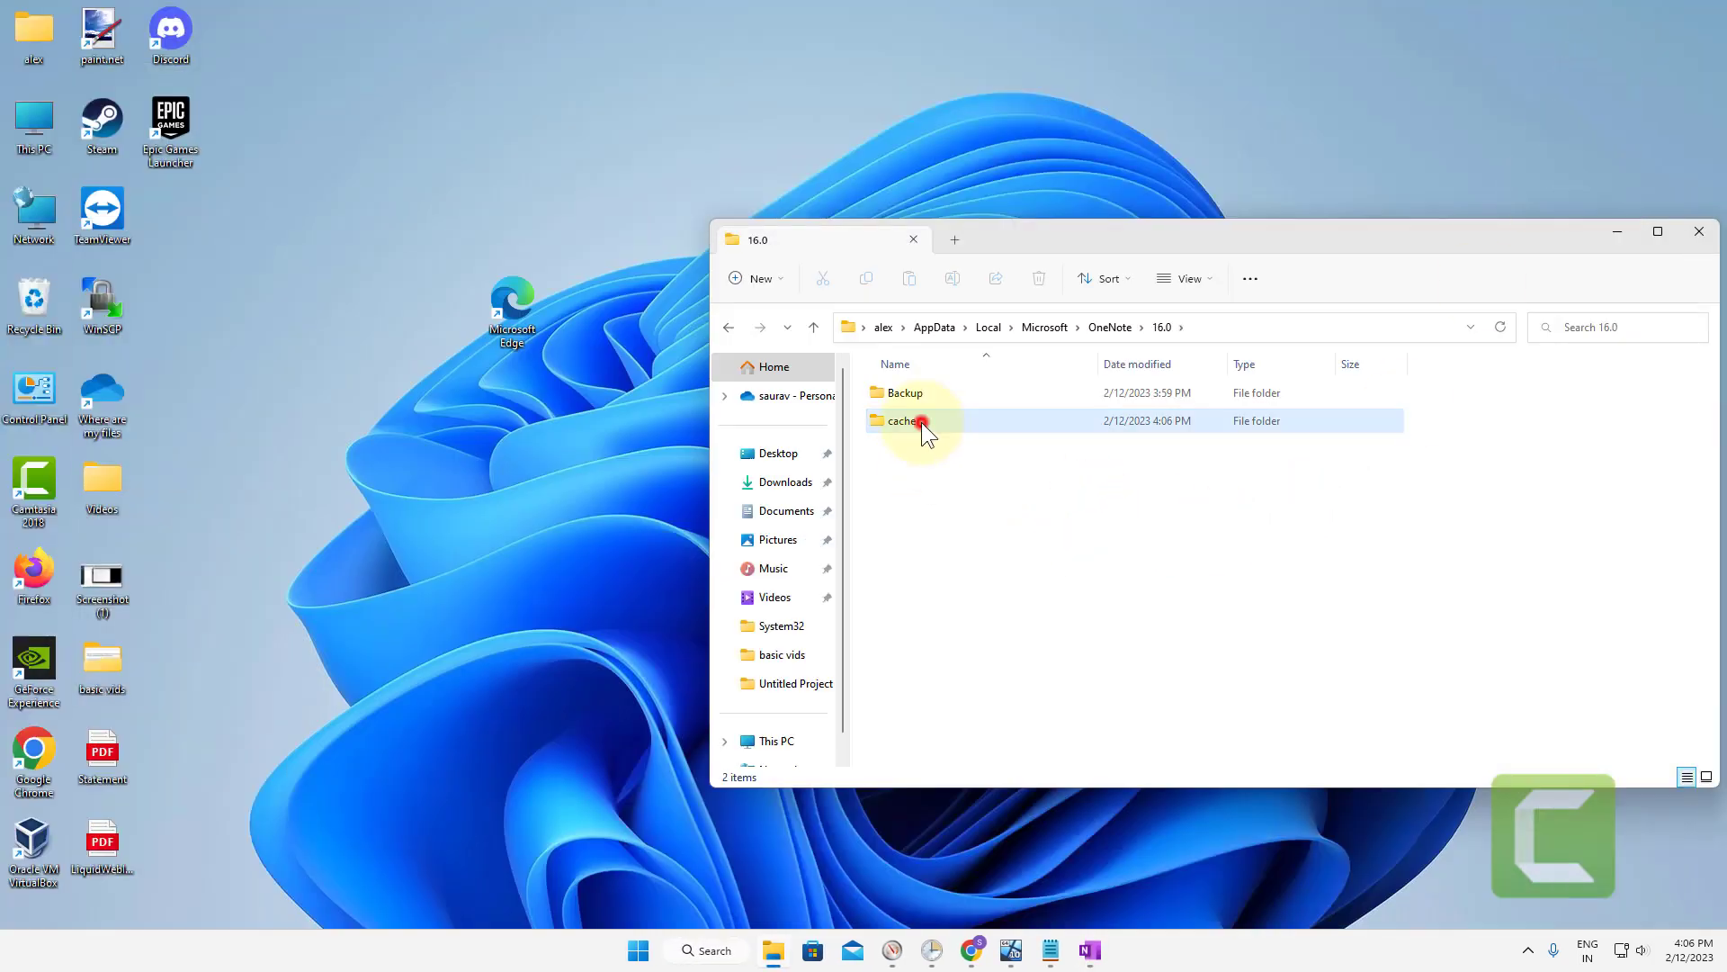
pyautogui.click(1715, 237)
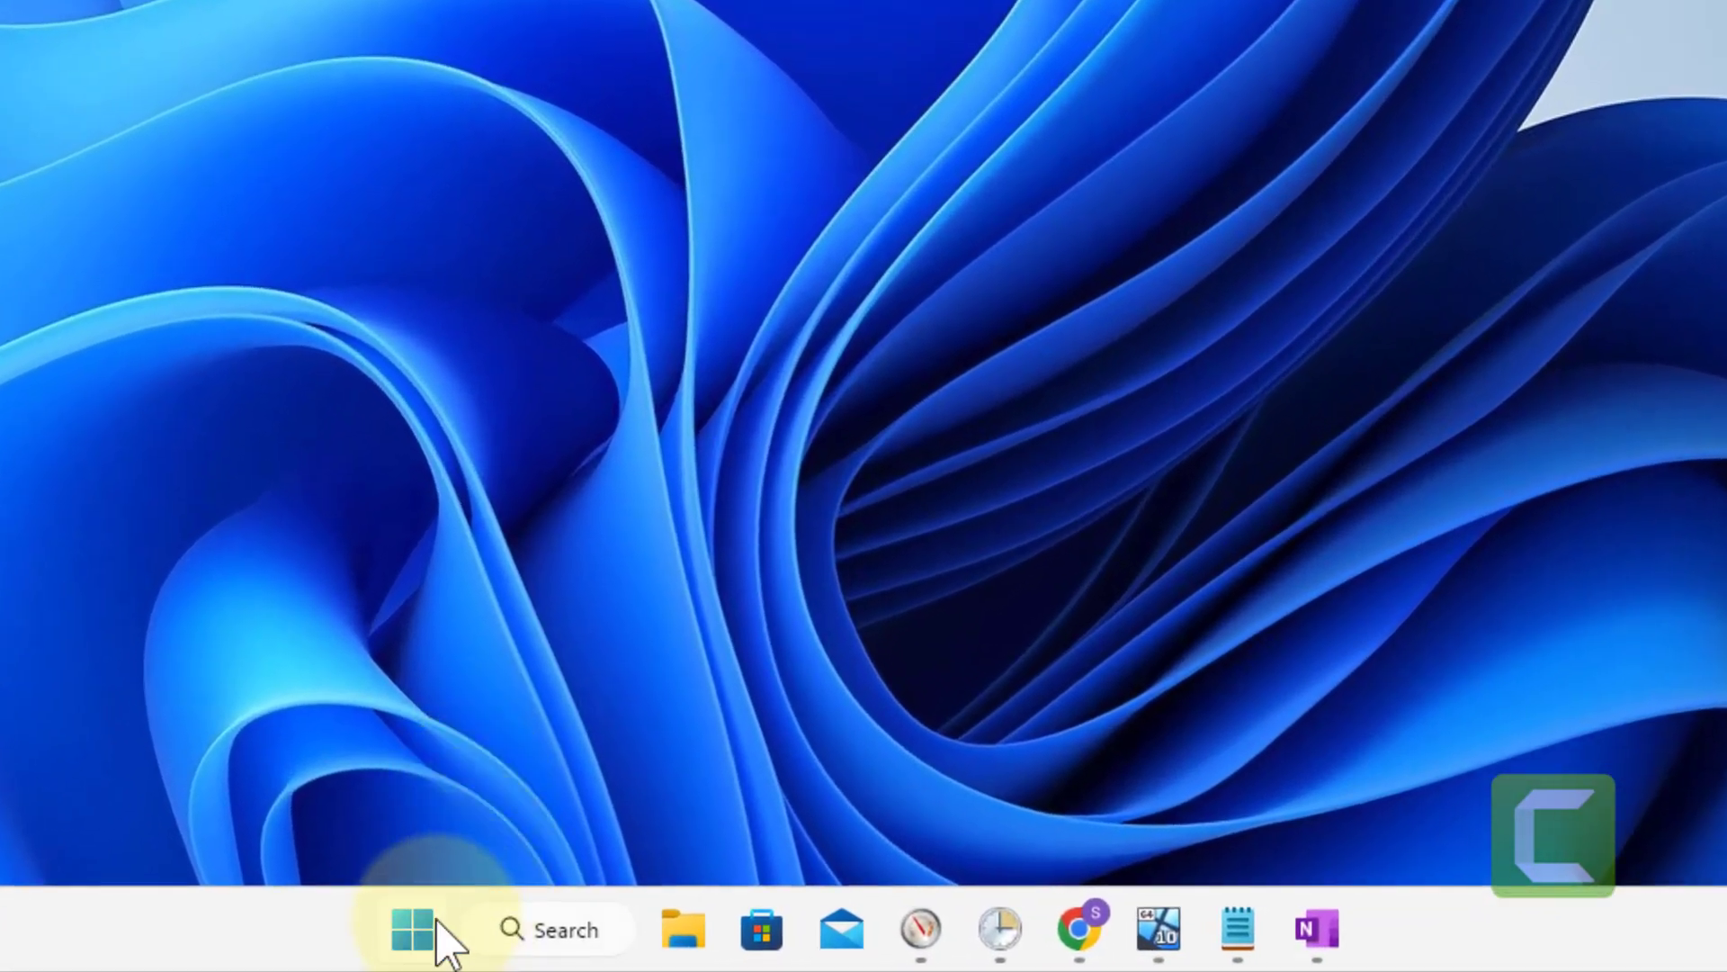
# - Reach Installed apps in Windows Settings and show more actions for OneNote for Windows 10
pyautogui.rightClick(436, 923)
pyautogui.click(338, 554)
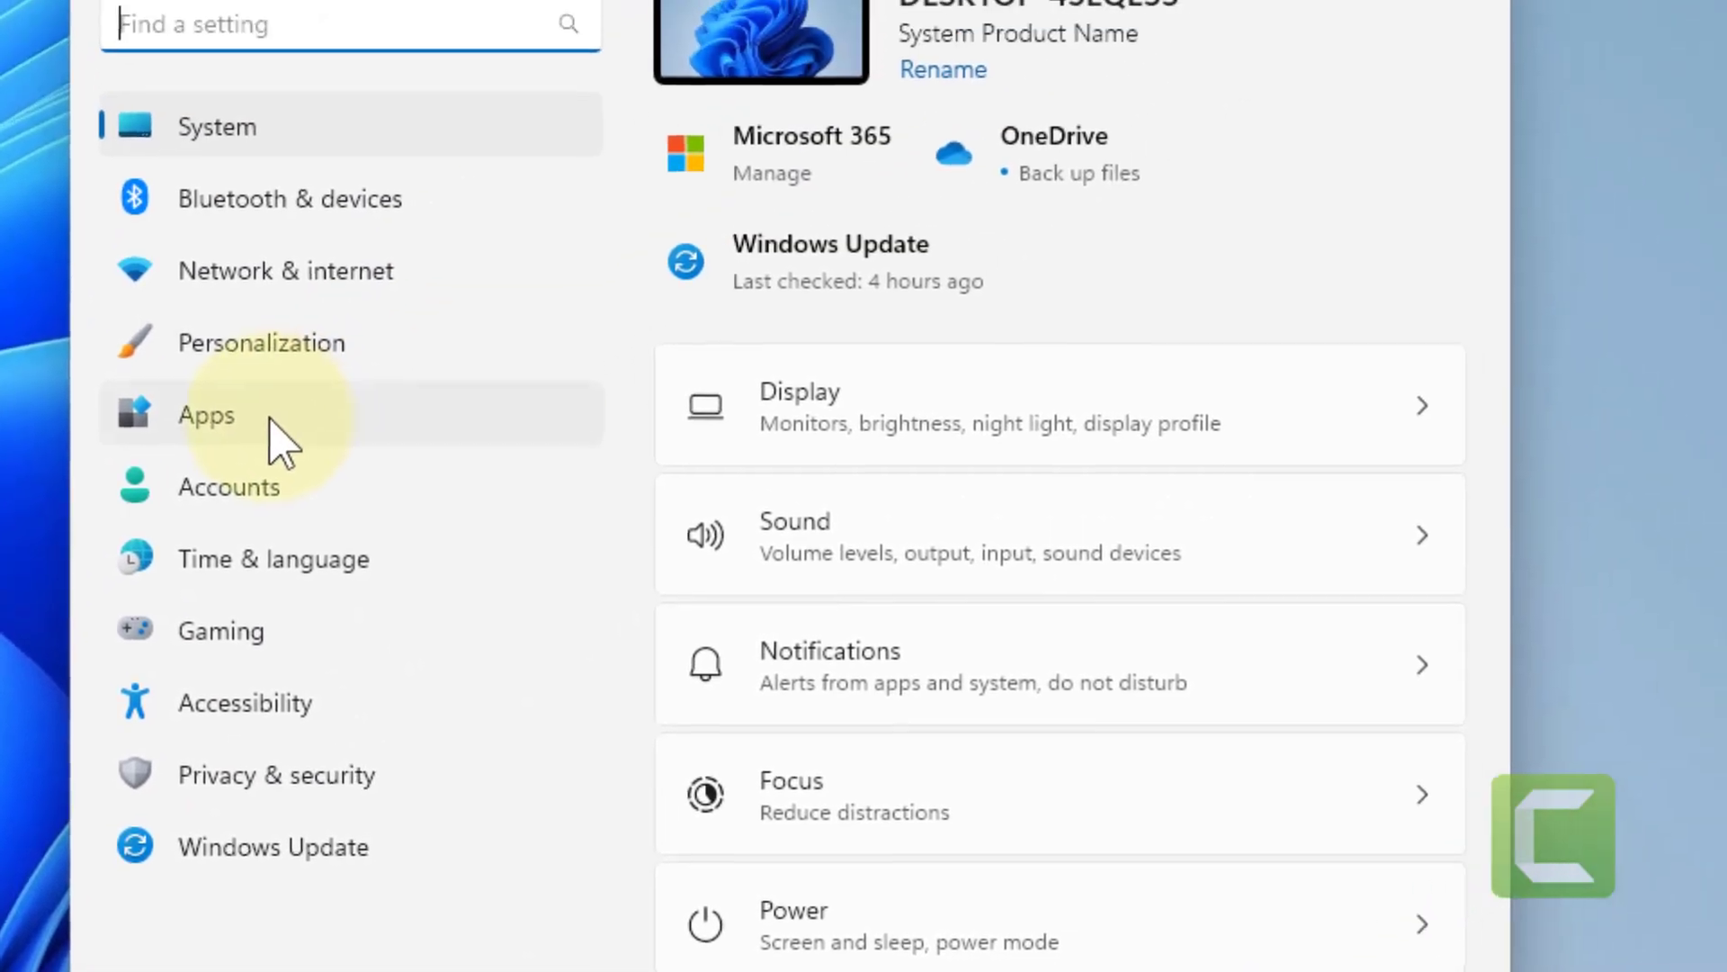
pyautogui.click(281, 421)
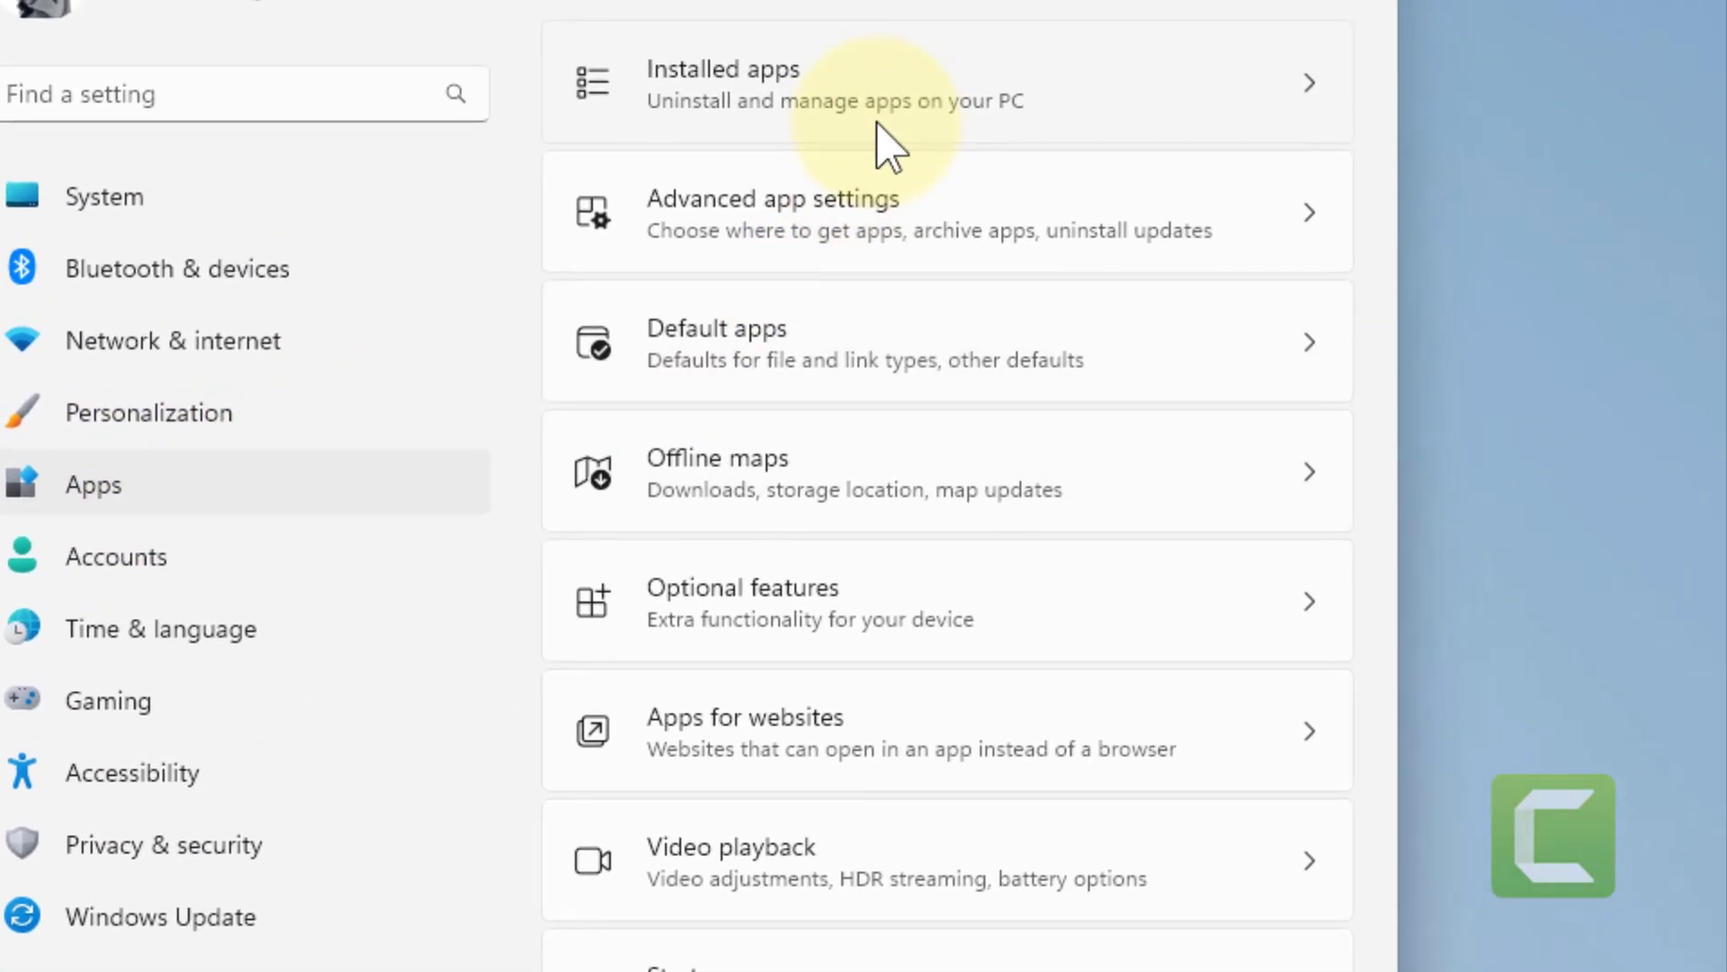
pyautogui.click(880, 142)
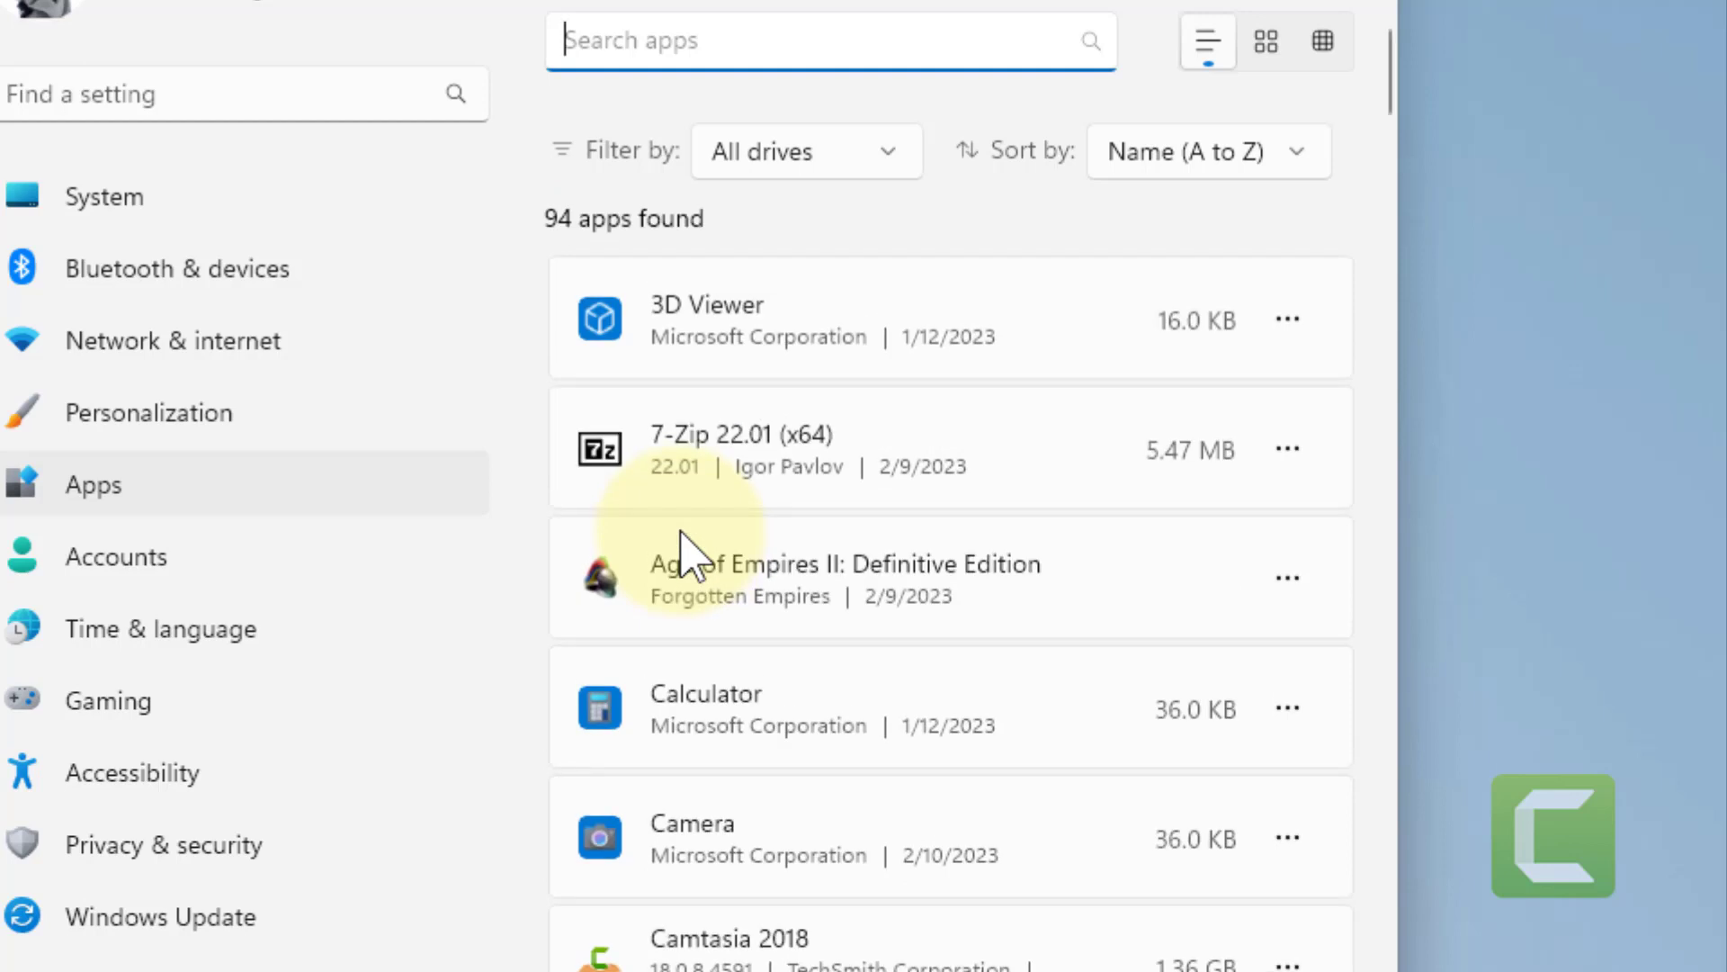
pyautogui.write('one')
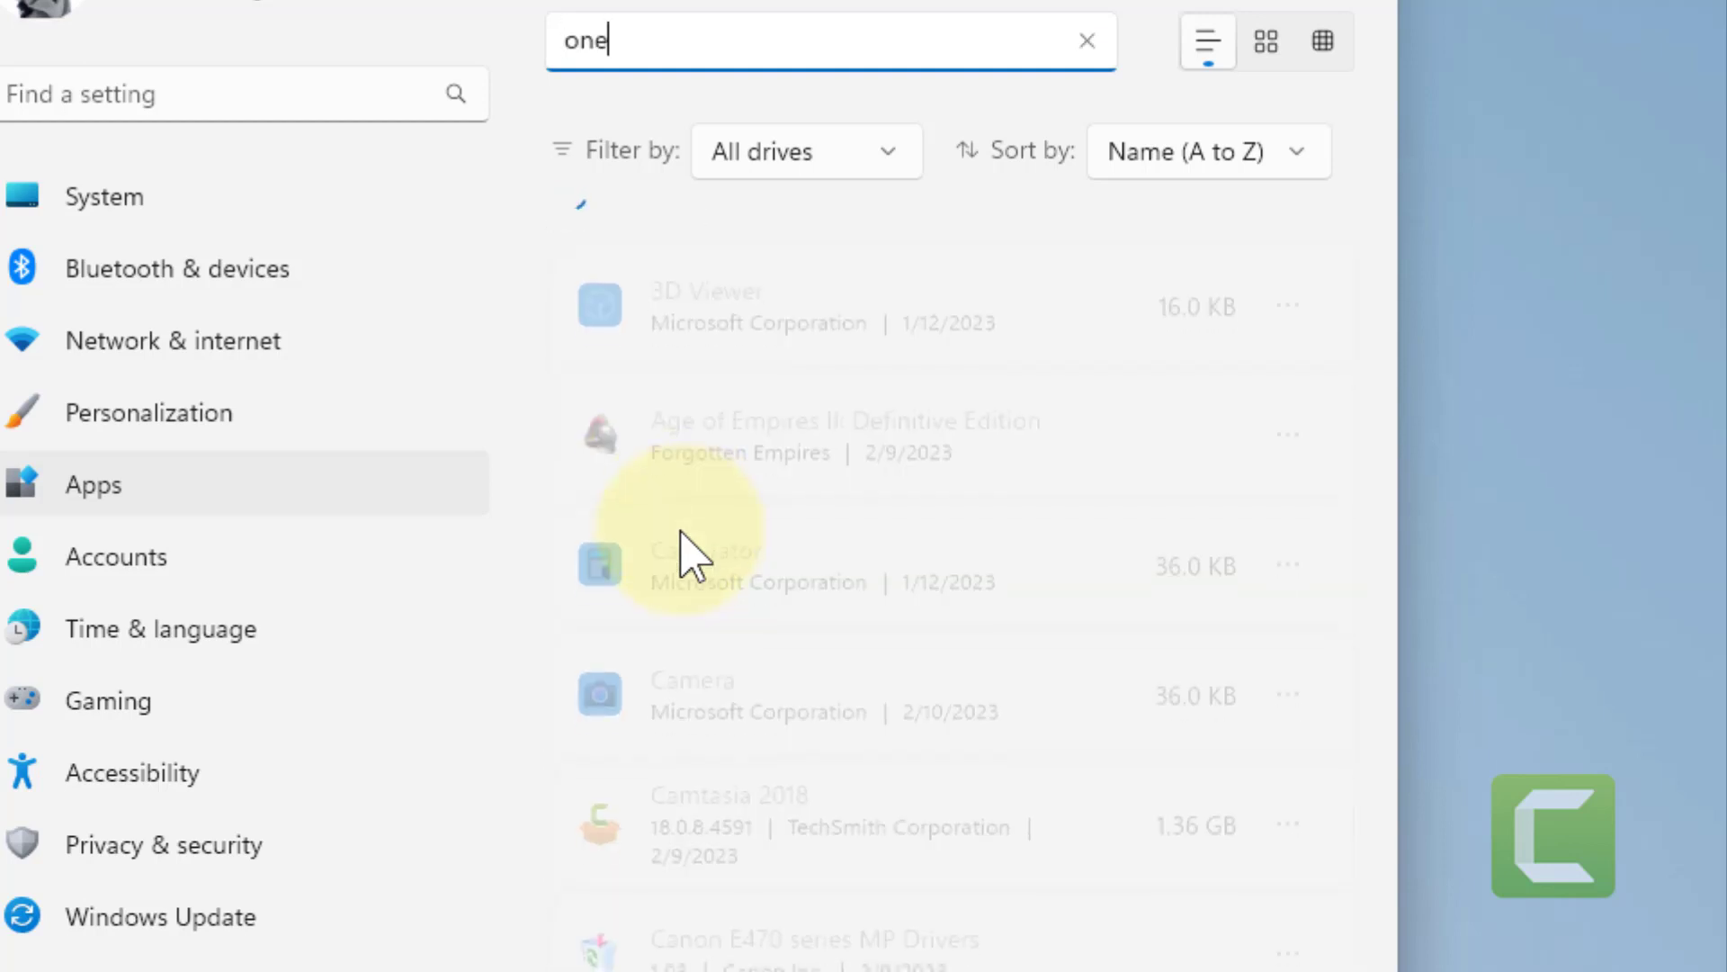
pyautogui.write('n')
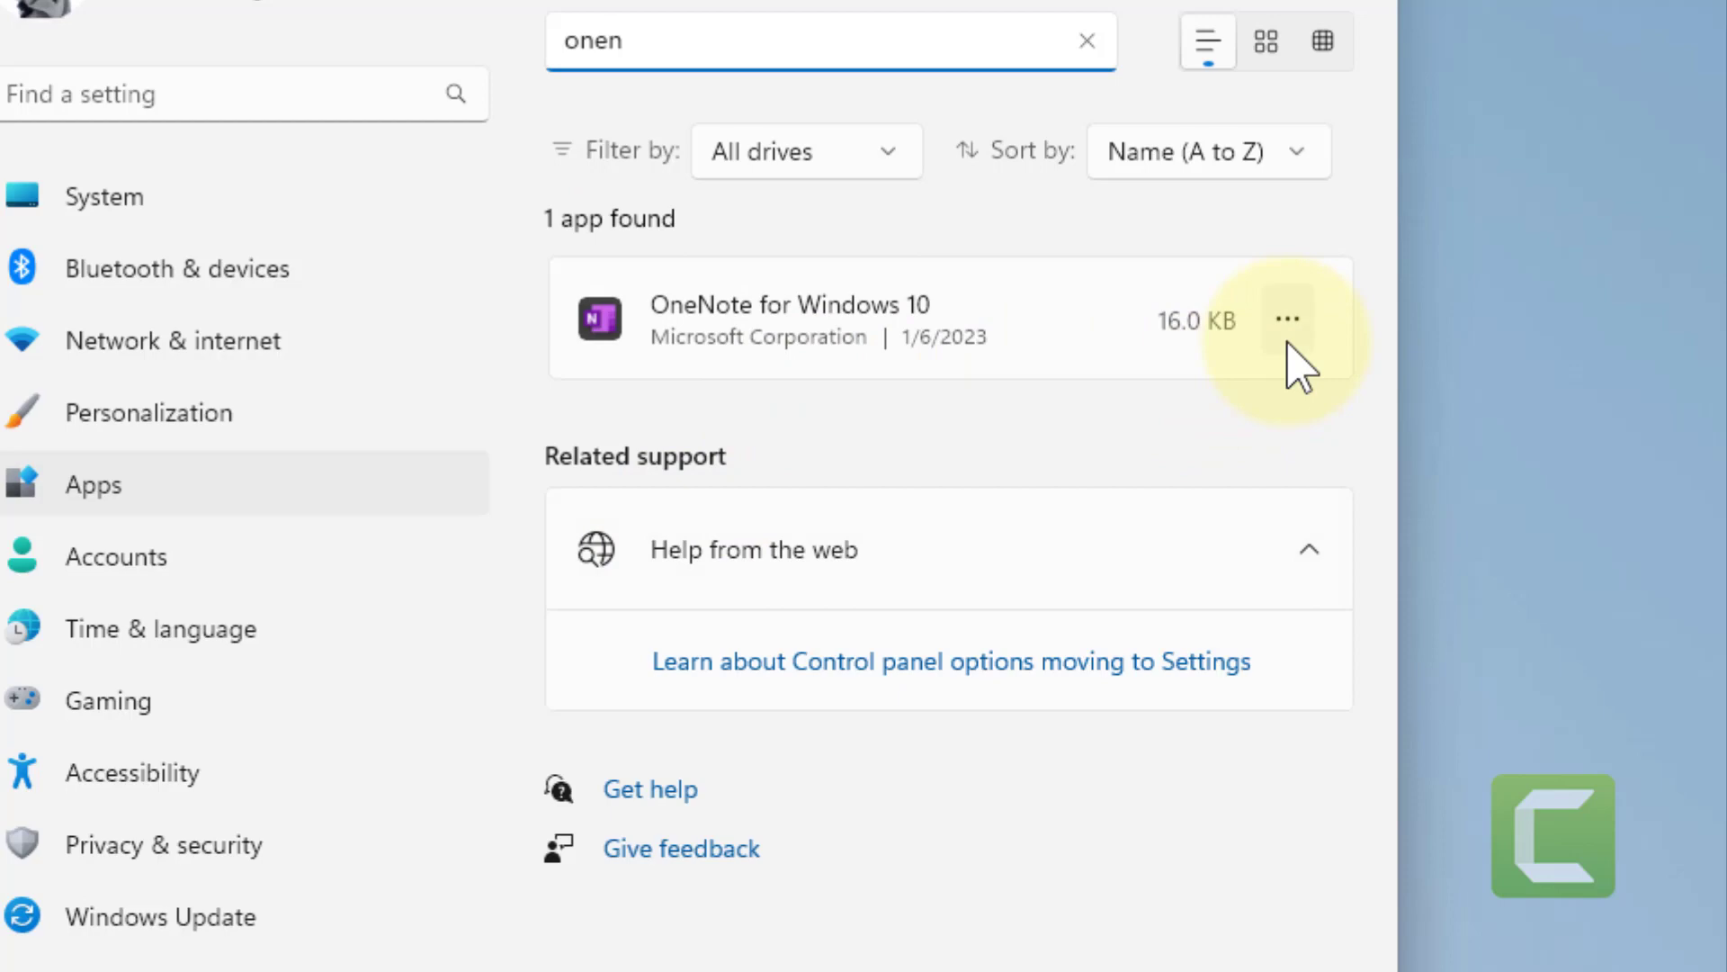
pyautogui.click(1289, 324)
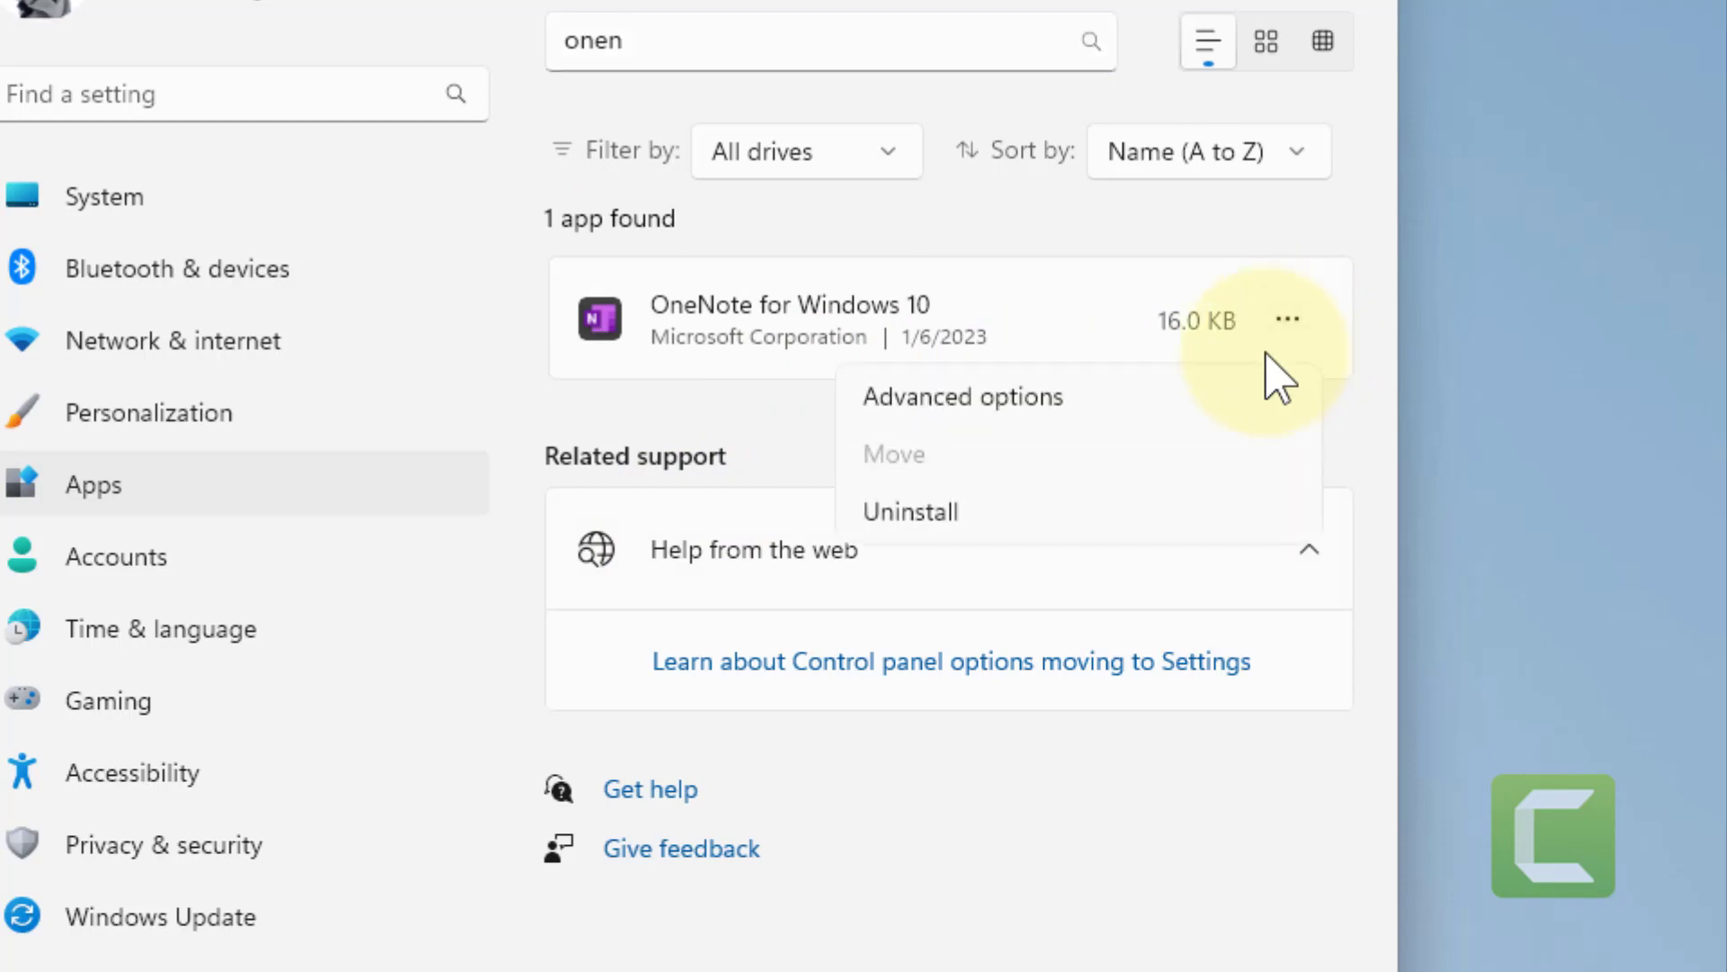
# - On the Advanced options page run Repair, then Reset with confirmation, for OneNote for Windows 10
pyautogui.click(1053, 413)
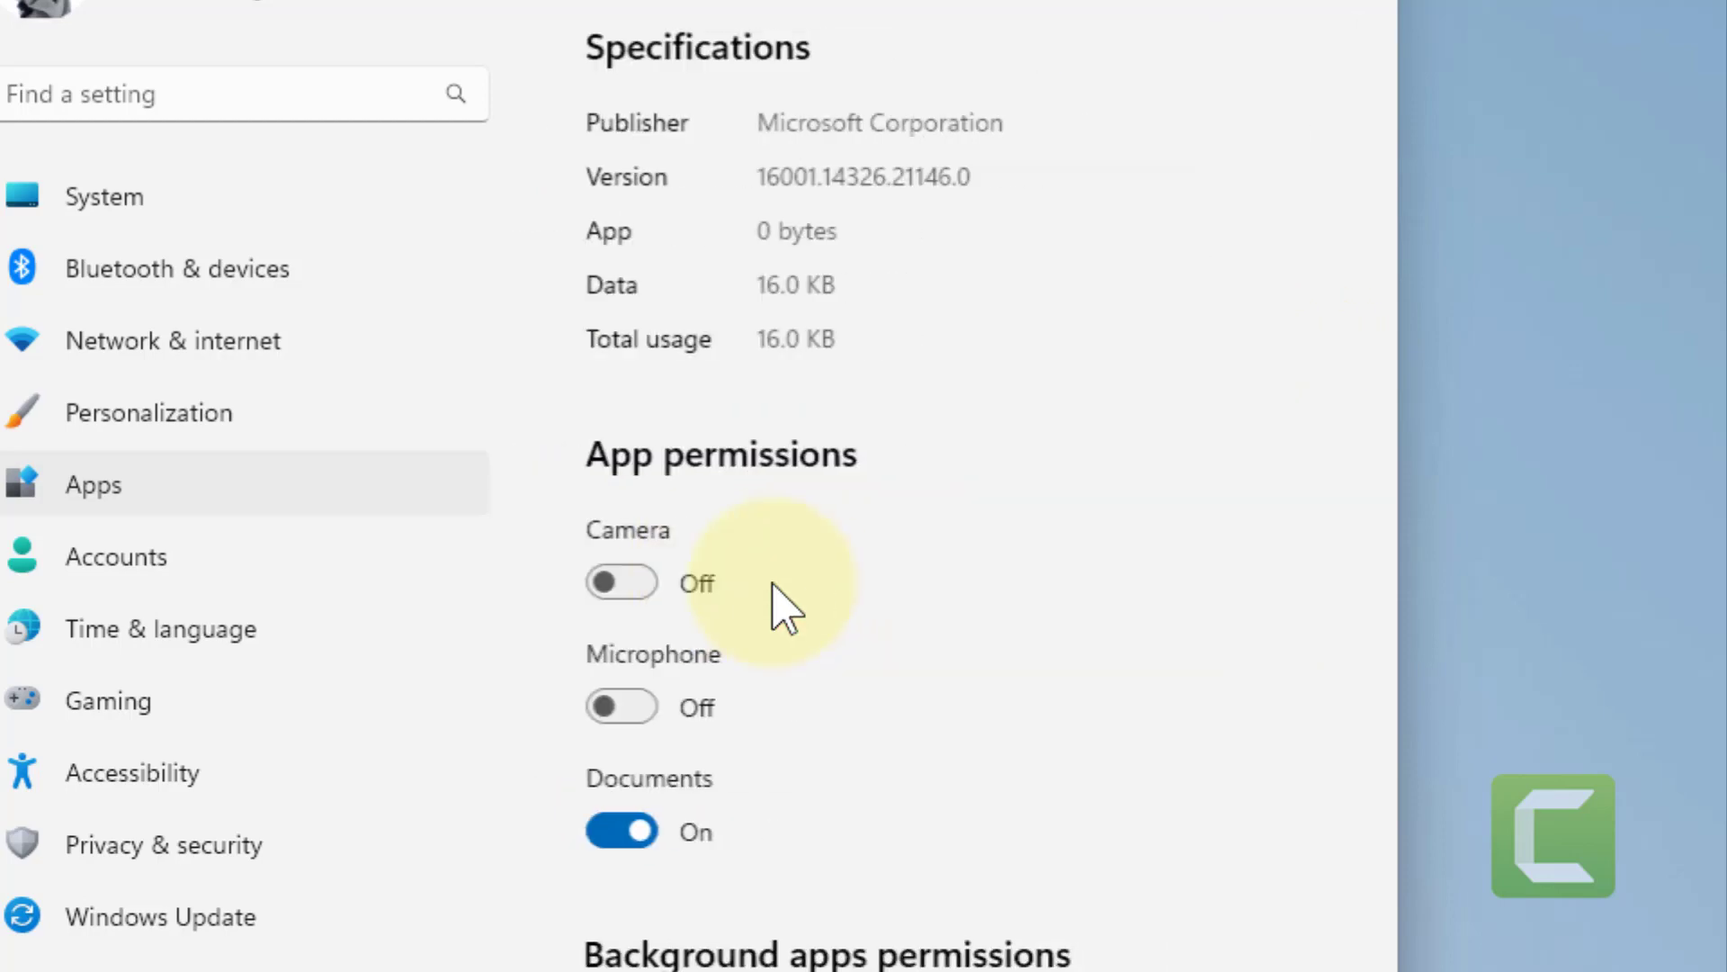
pyautogui.scroll(-1, 782, 607)
pyautogui.scroll(-5, 702, 649)
pyautogui.scroll(-3, 702, 647)
pyautogui.scroll(-3, 702, 656)
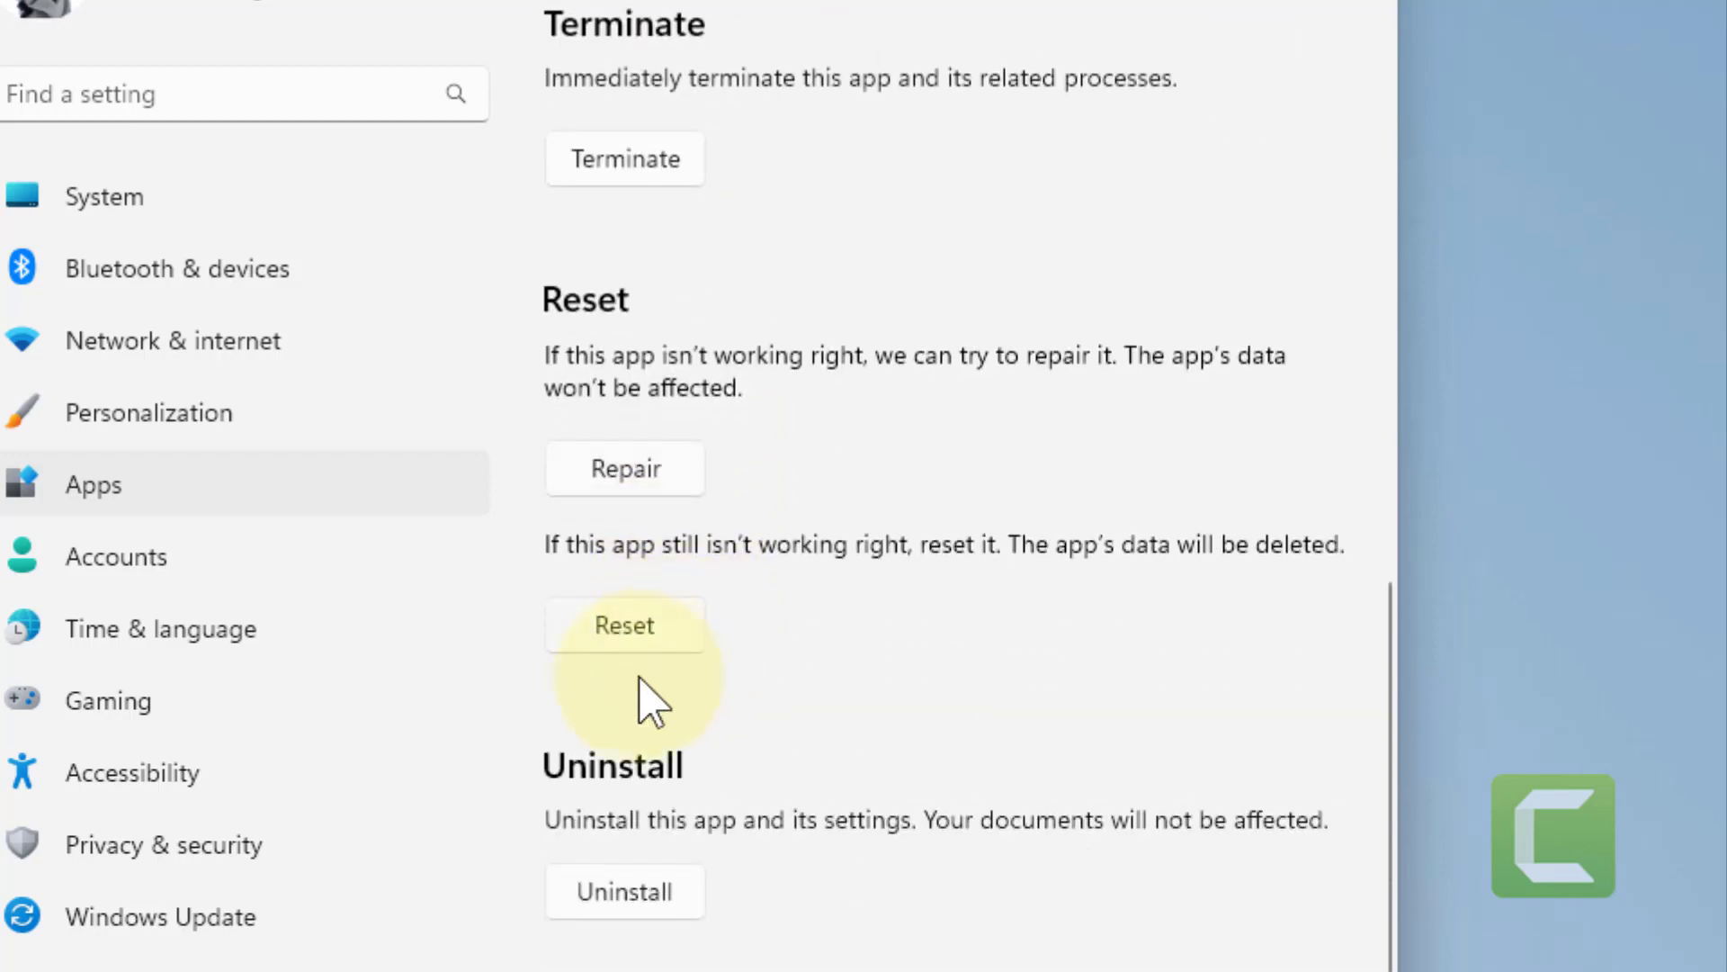
pyautogui.click(661, 473)
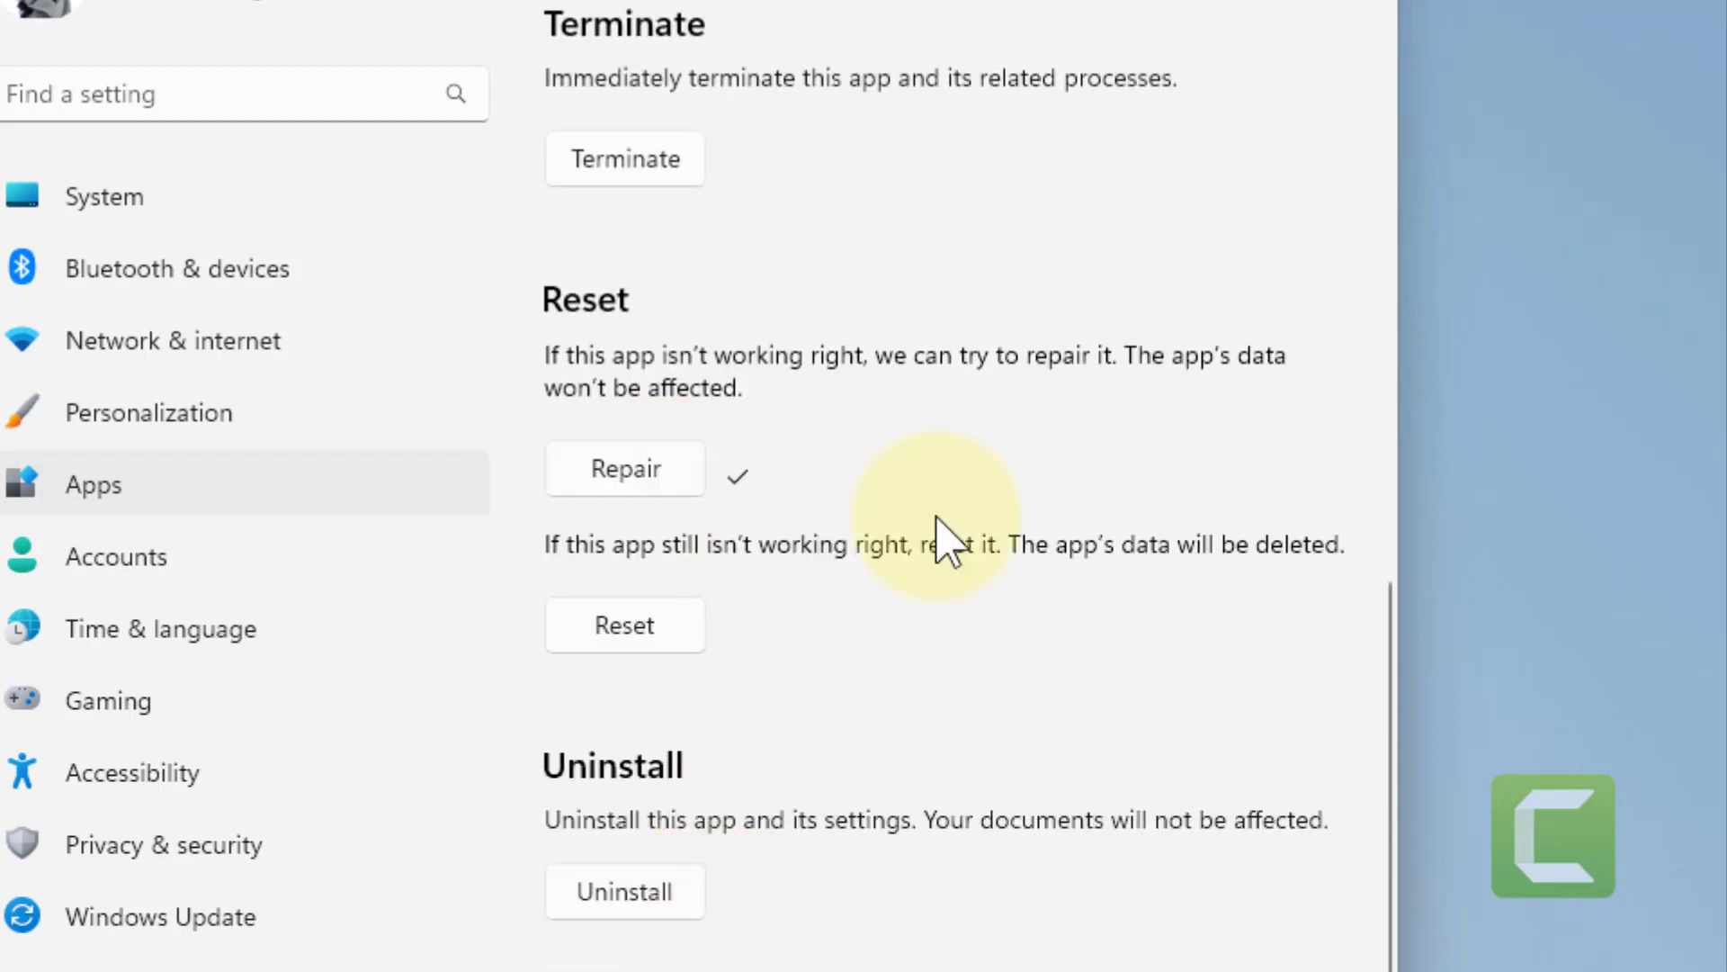
pyautogui.click(662, 627)
pyautogui.click(787, 529)
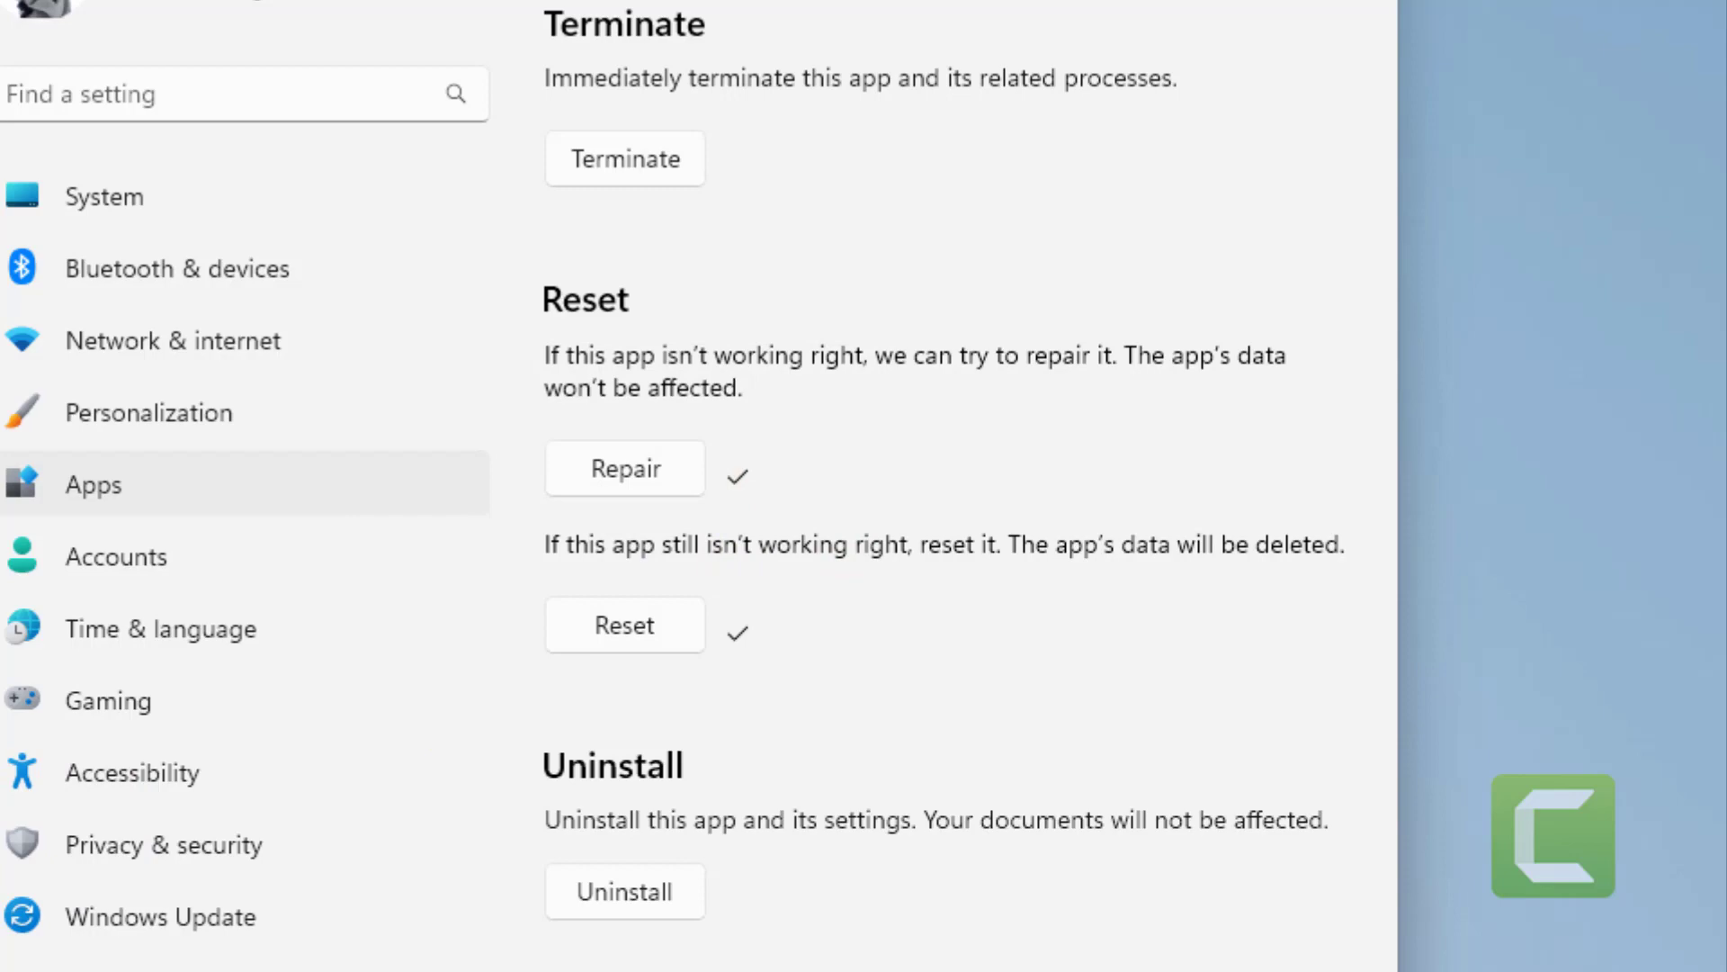
pyautogui.press('super+s')
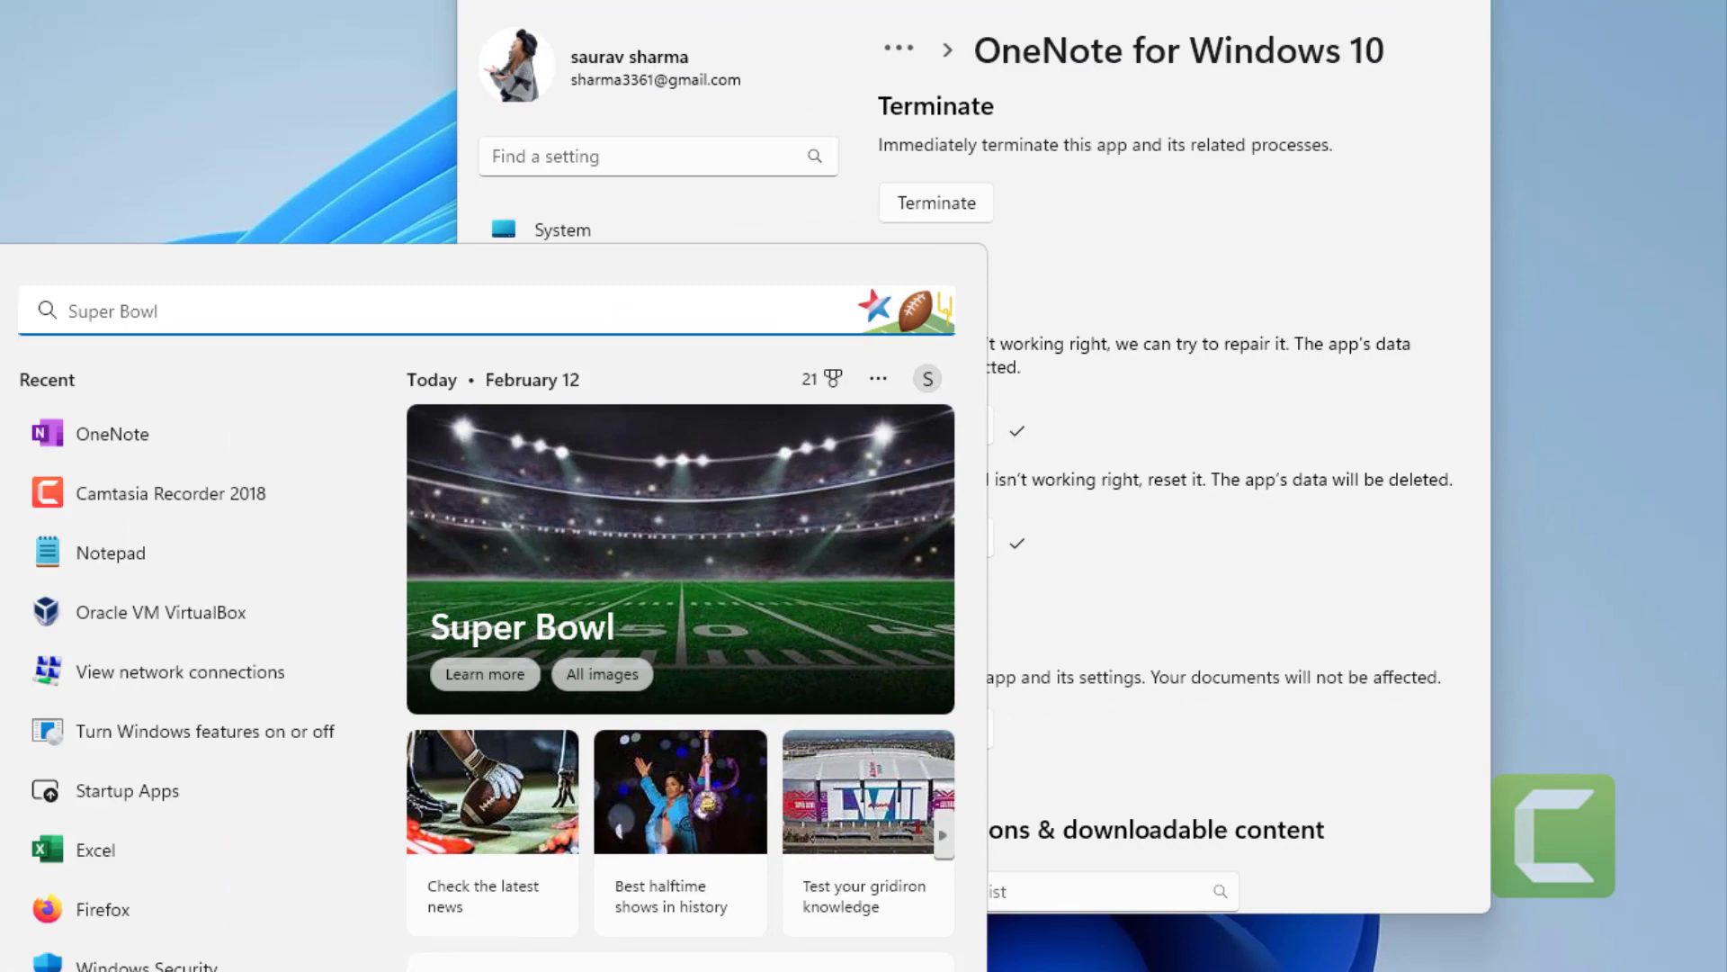
pyautogui.write('o')
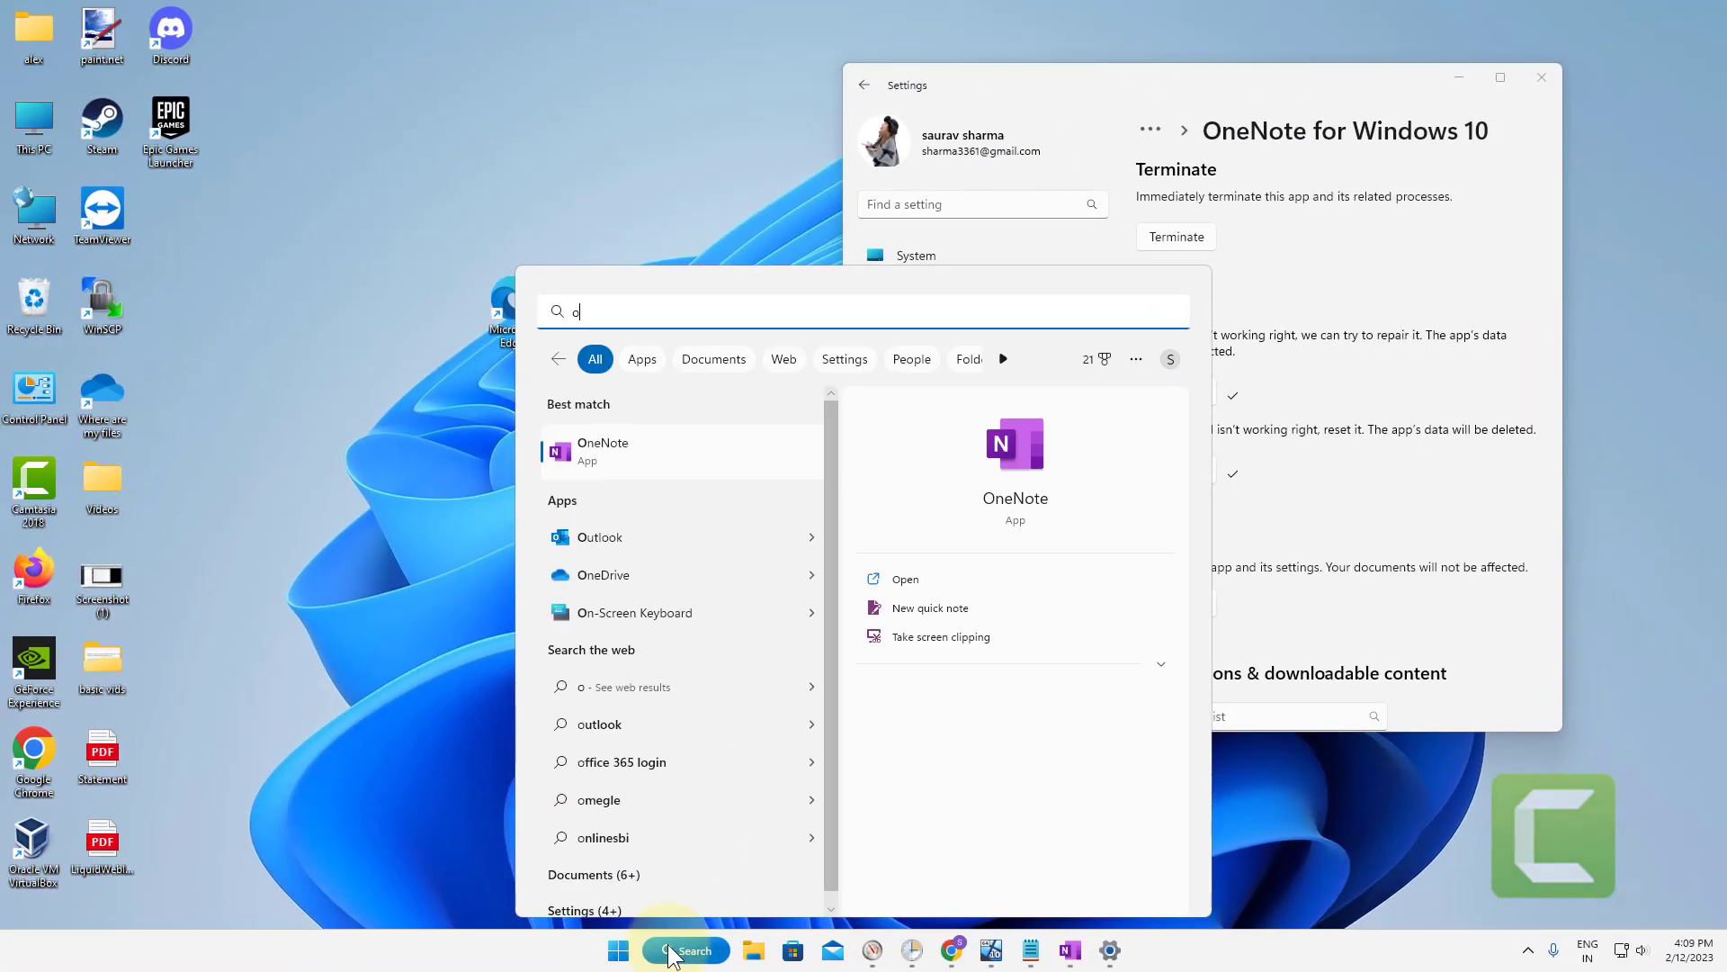
pyautogui.write('n')
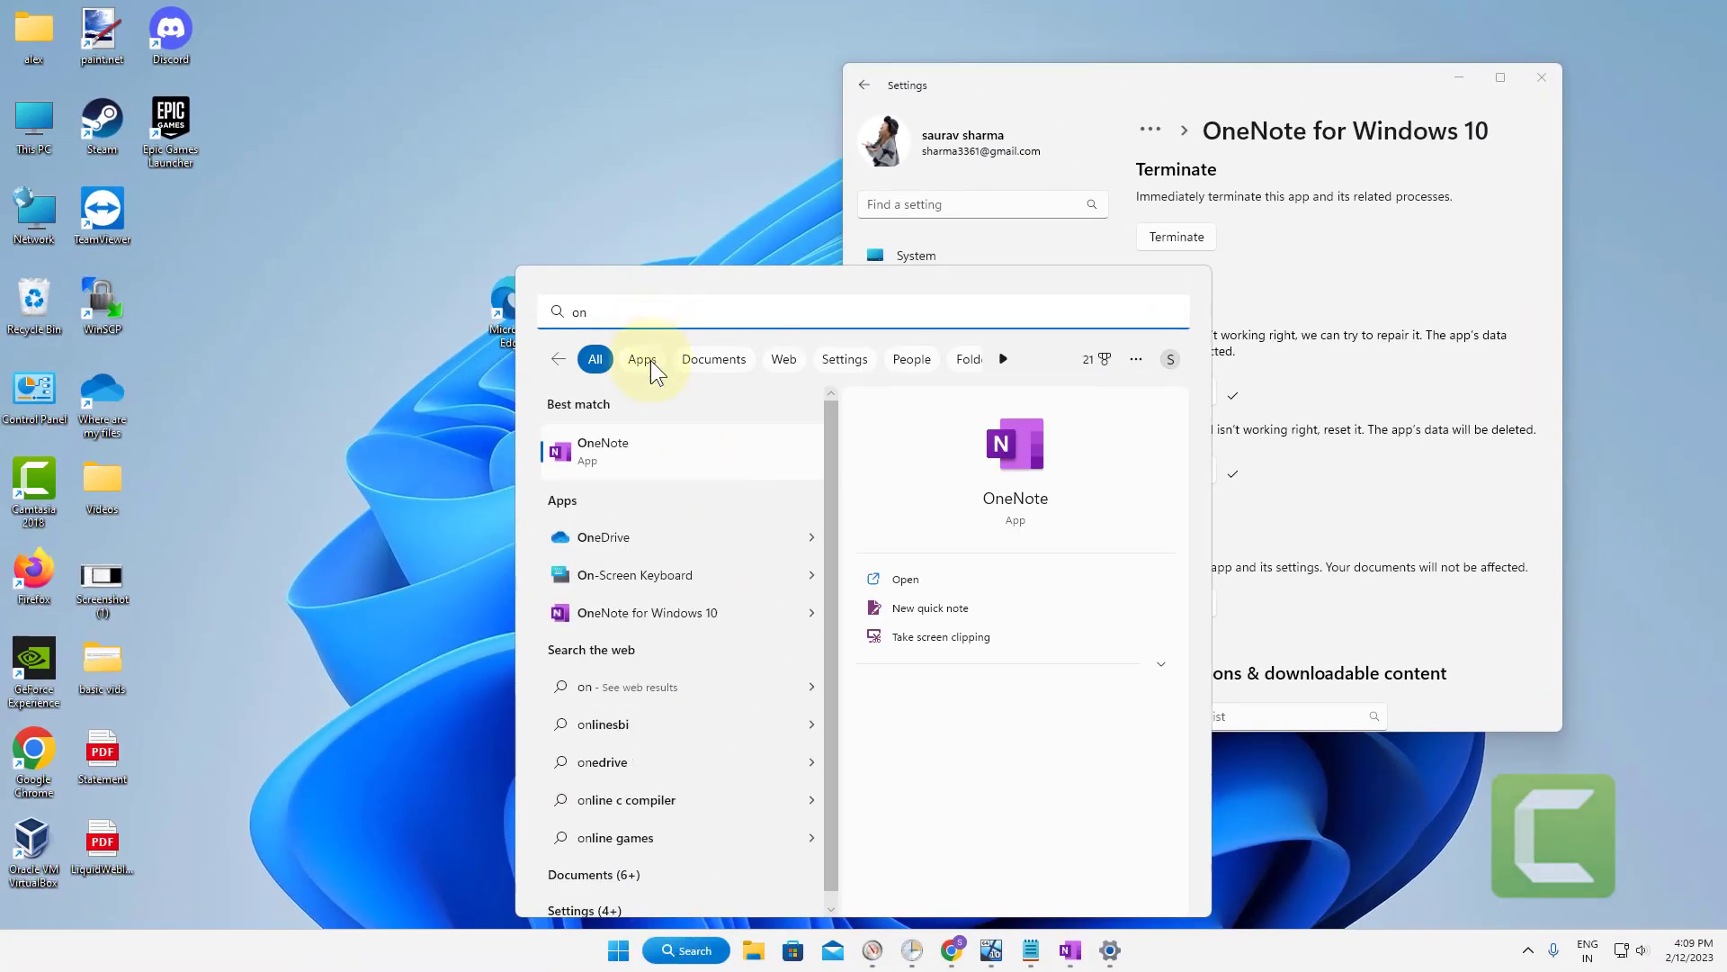
# - Choose Uninstall on the OneNote search result to land in Programs and Features and browse its list
pyautogui.rightClick(630, 458)
pyautogui.click(734, 617)
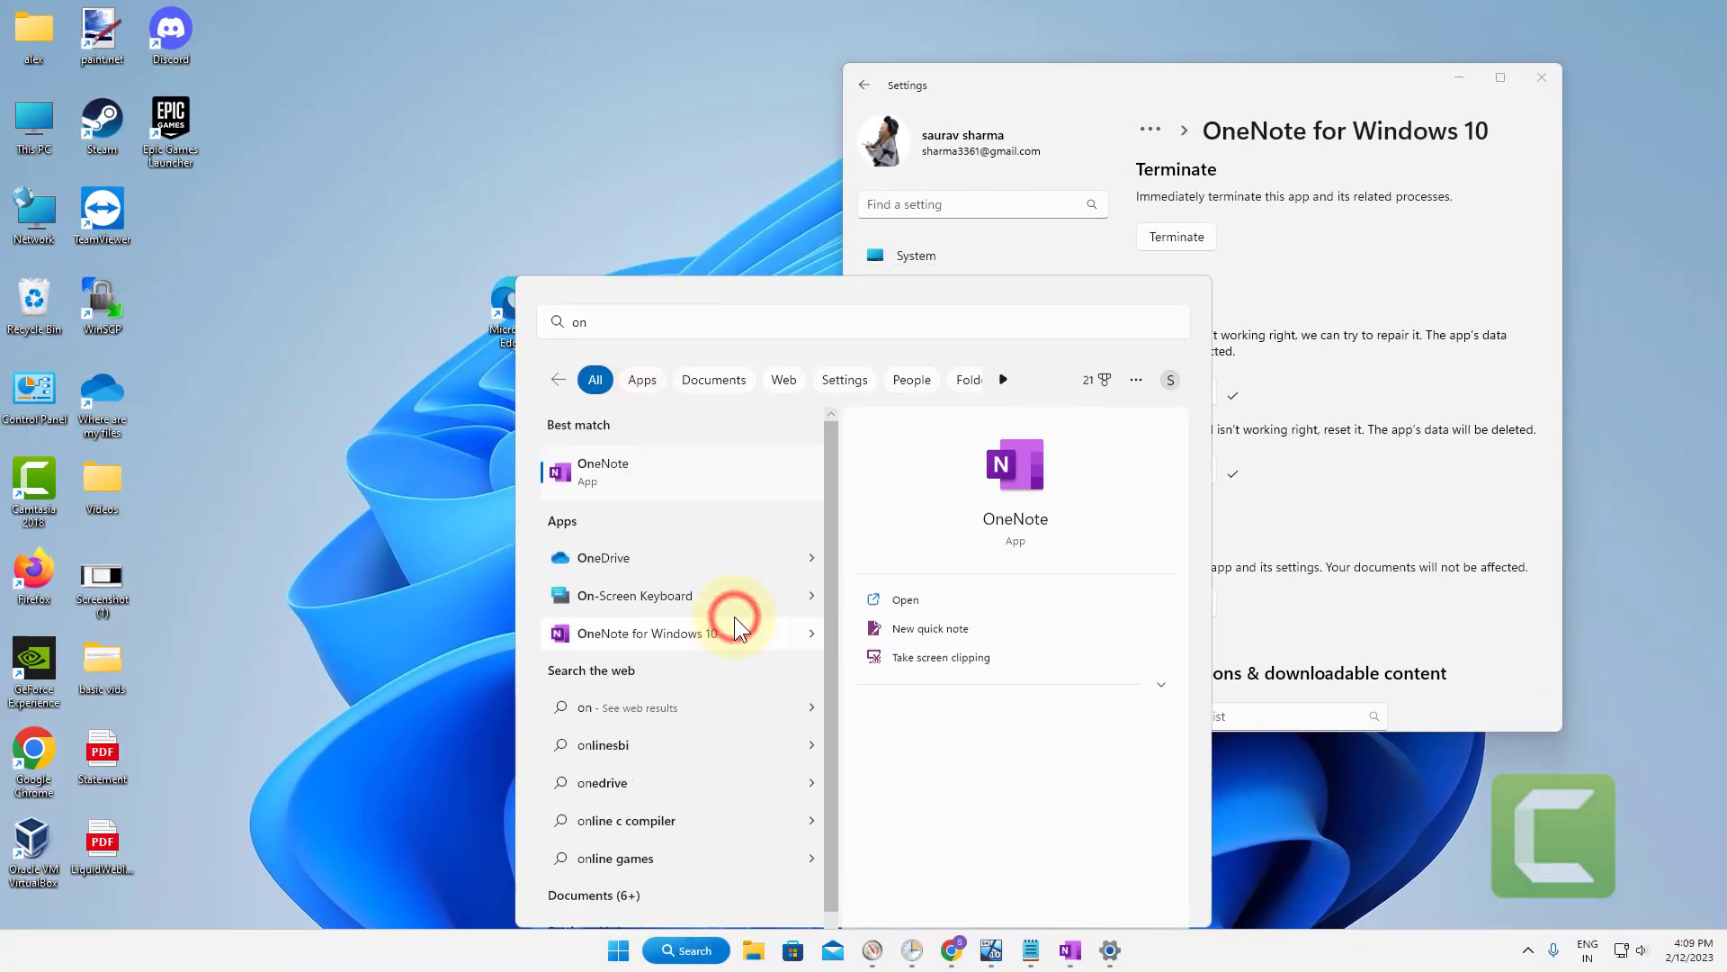
pyautogui.click(764, 550)
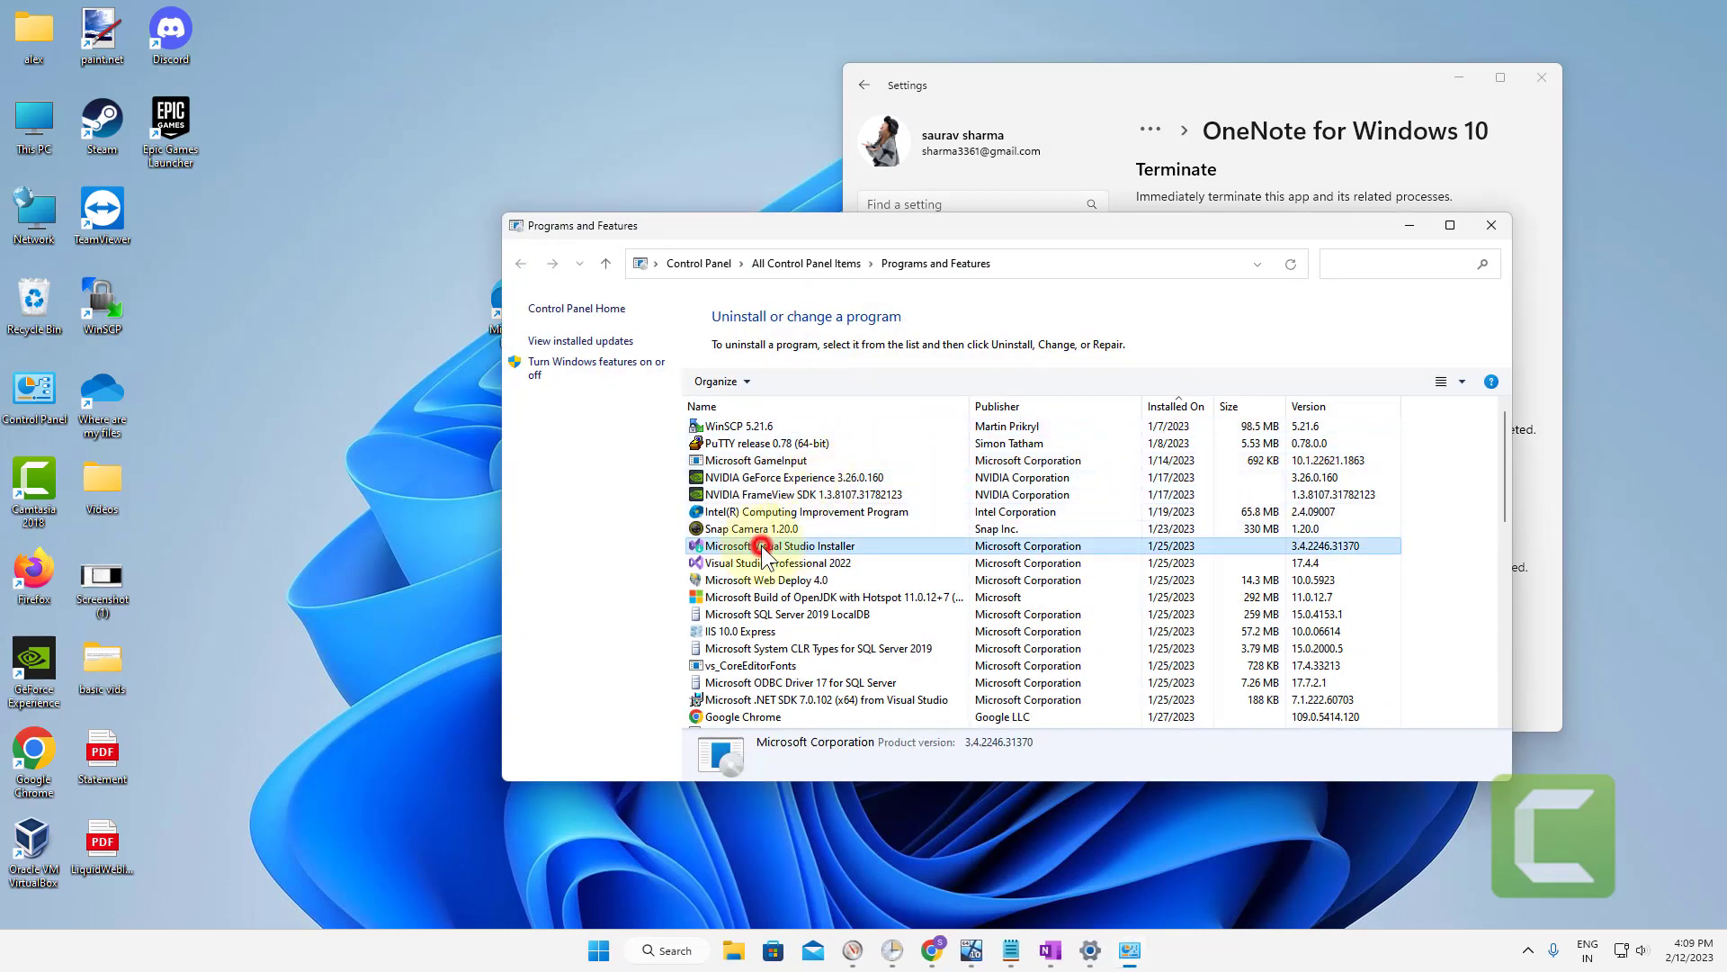
pyautogui.press('o')
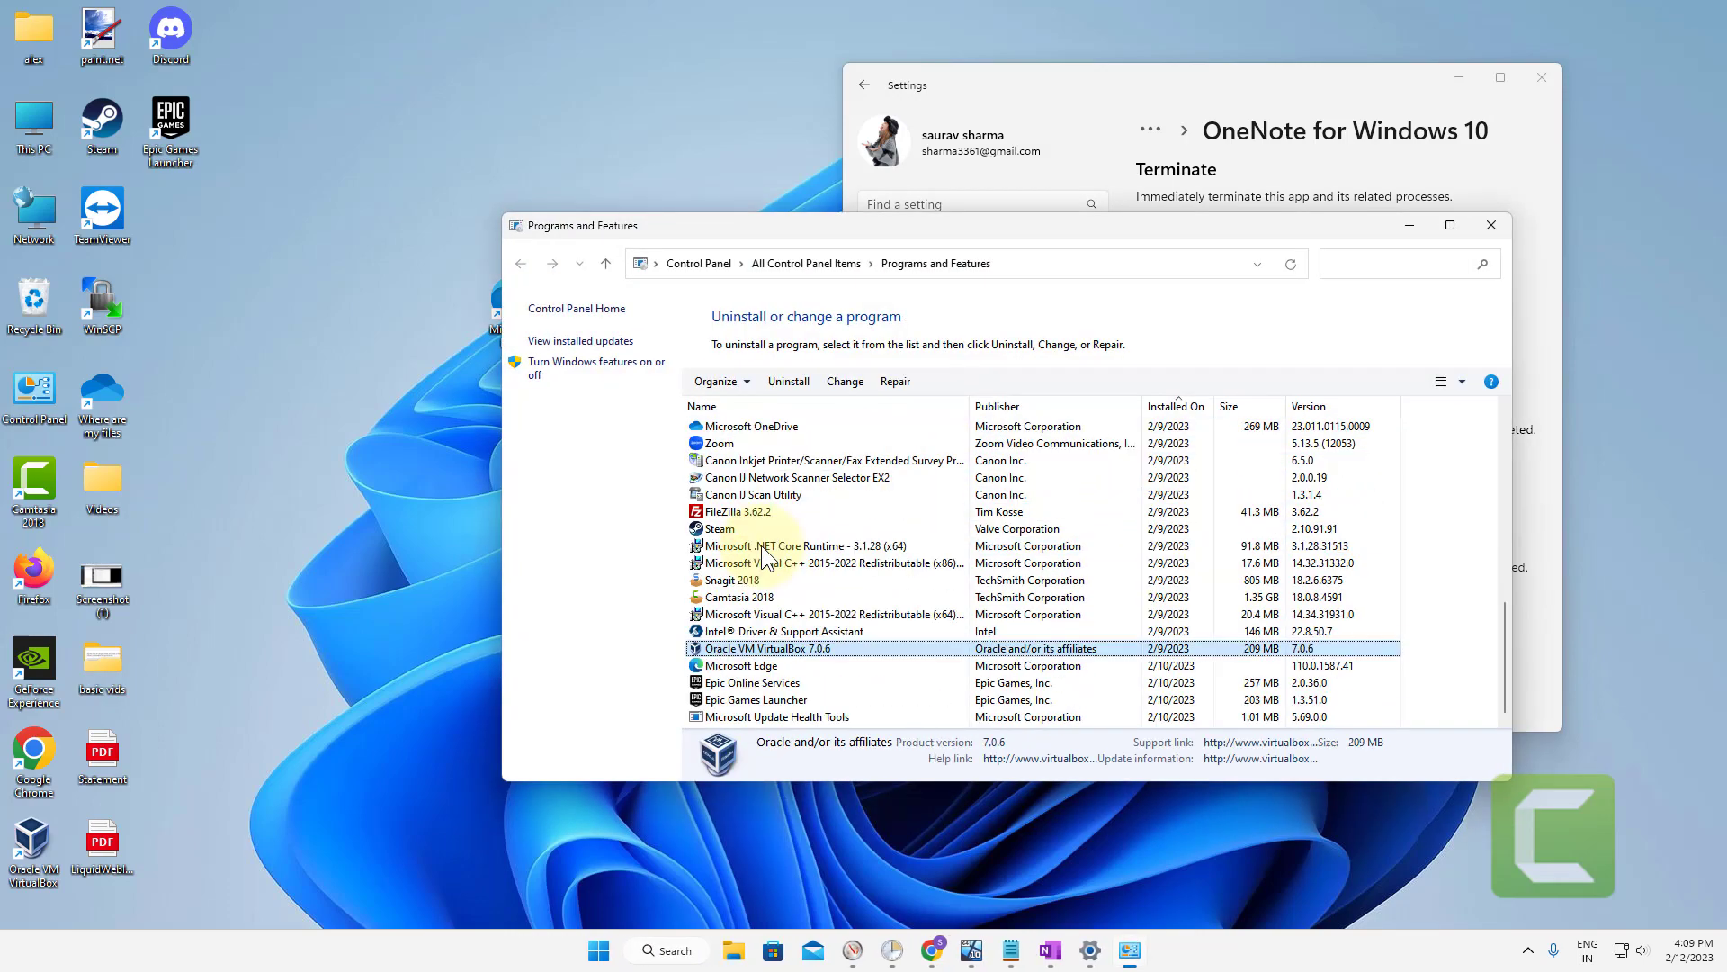
pyautogui.scroll(5, 763, 556)
pyautogui.scroll(5, 764, 556)
# - Check uninstall options for Visual Studio Installer, close Programs and Features and minimize Settings
pyautogui.rightClick(791, 550)
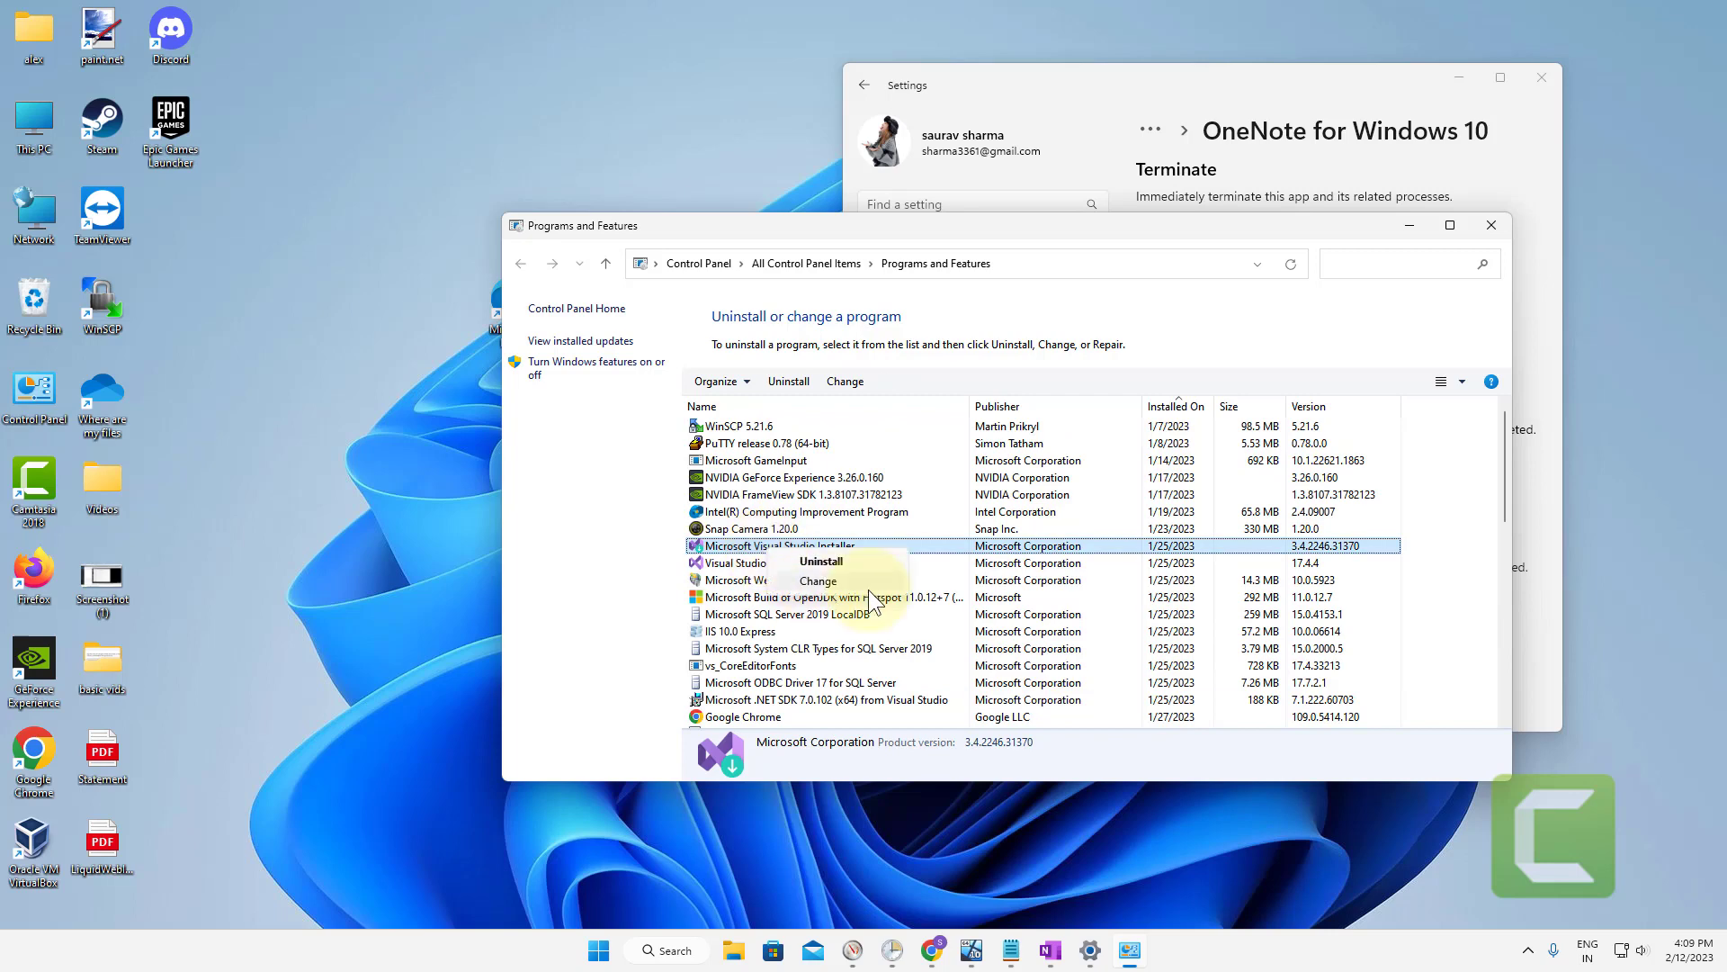
pyautogui.click(1490, 230)
pyautogui.click(1458, 78)
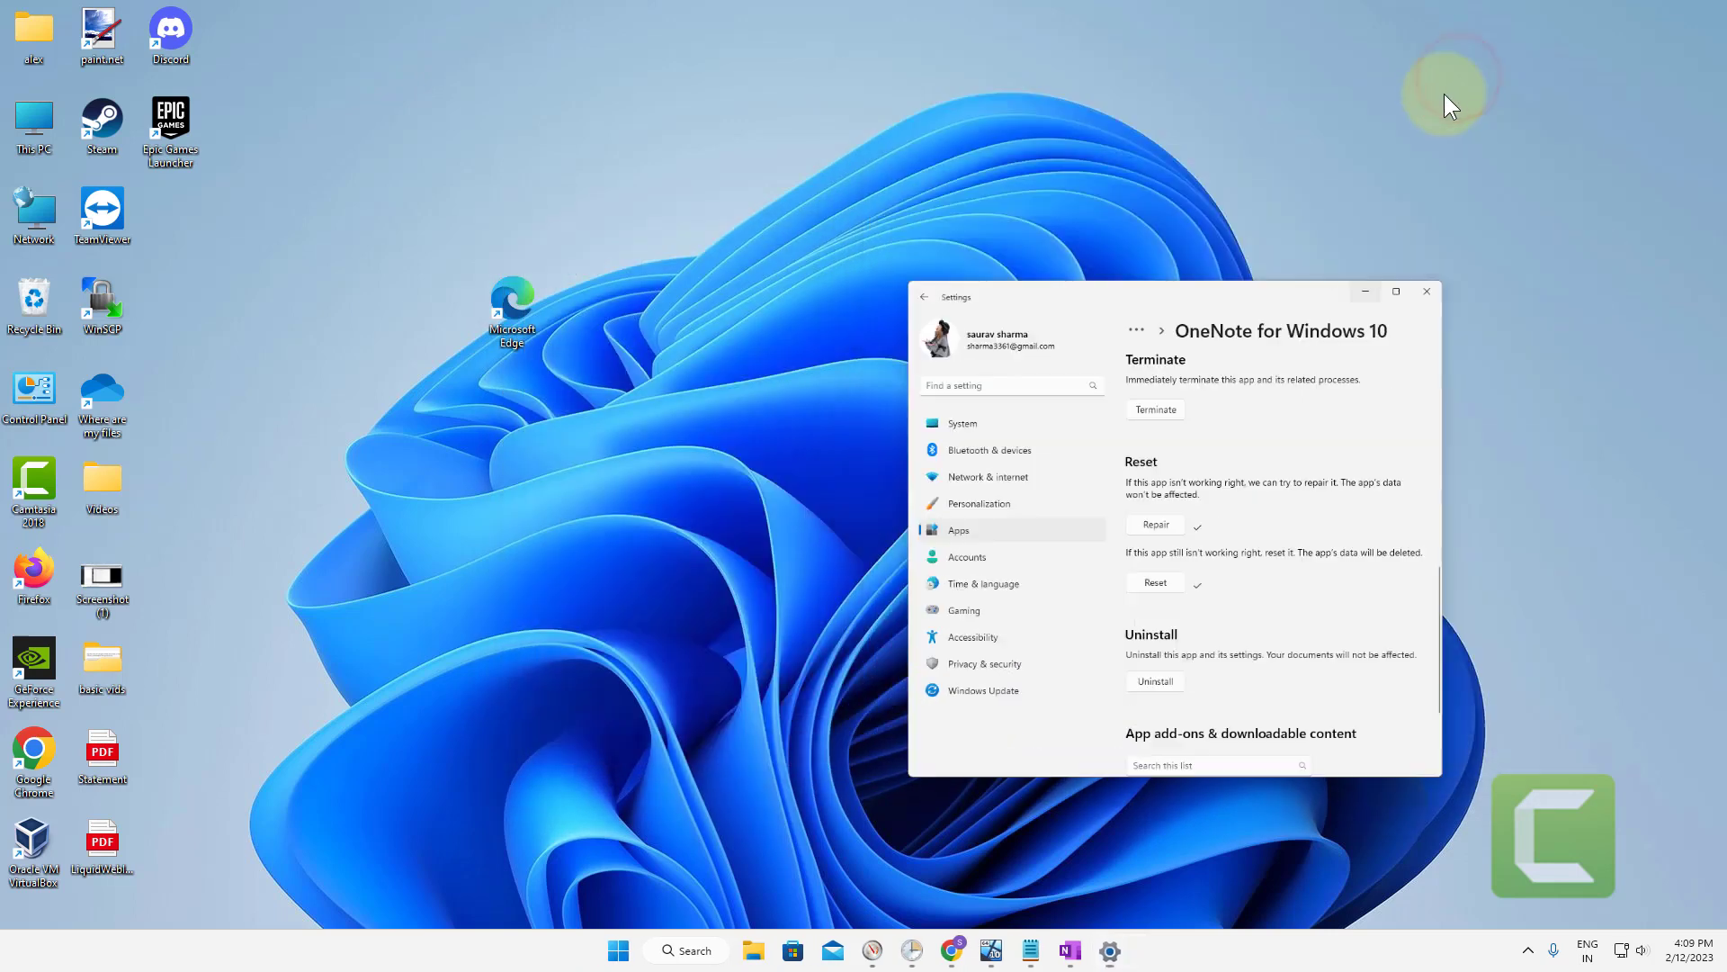